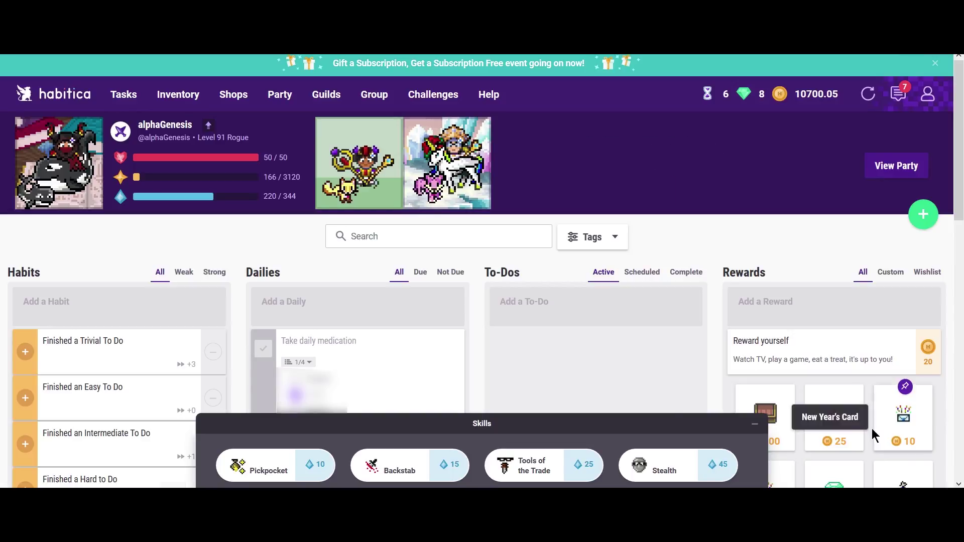
Step: Collapse the rogue Skills drawer, expand it again, then collapse it to reveal the dailies and to-dos
left_click(755, 425)
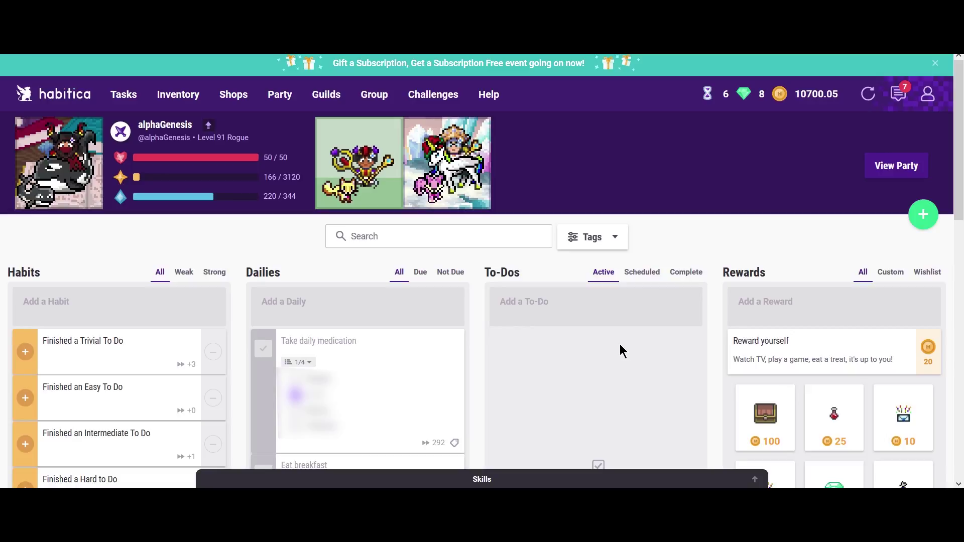
scroll(628, 362, "down", 1)
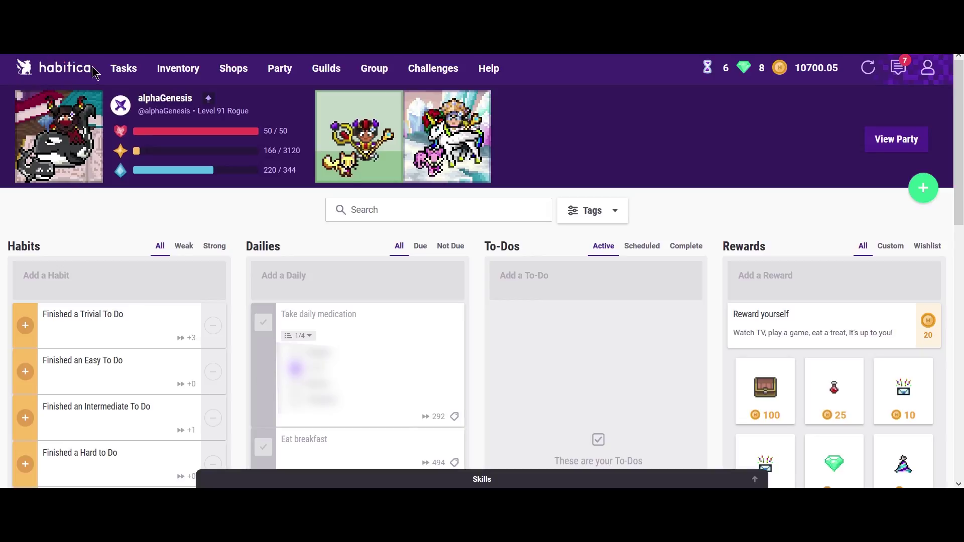
mouse_move(230, 68)
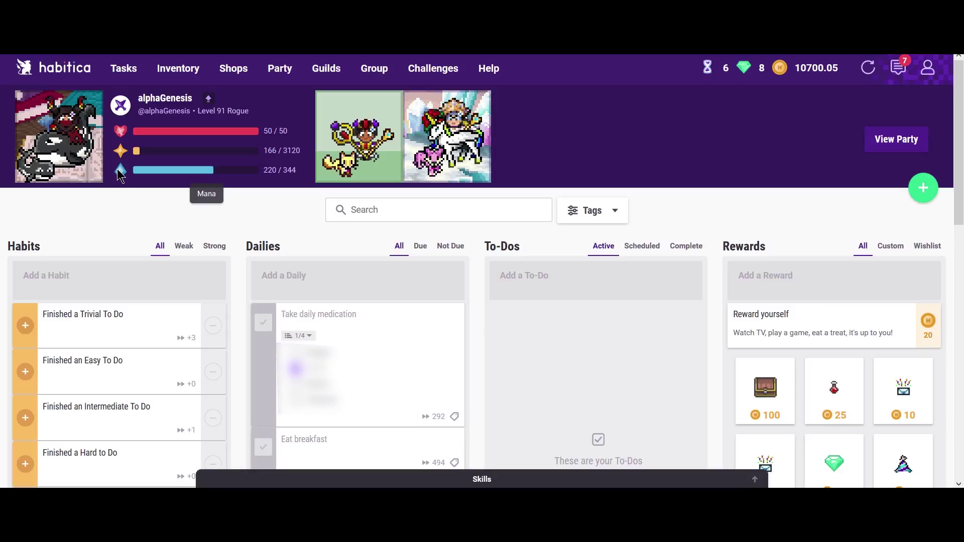
left_click(482, 480)
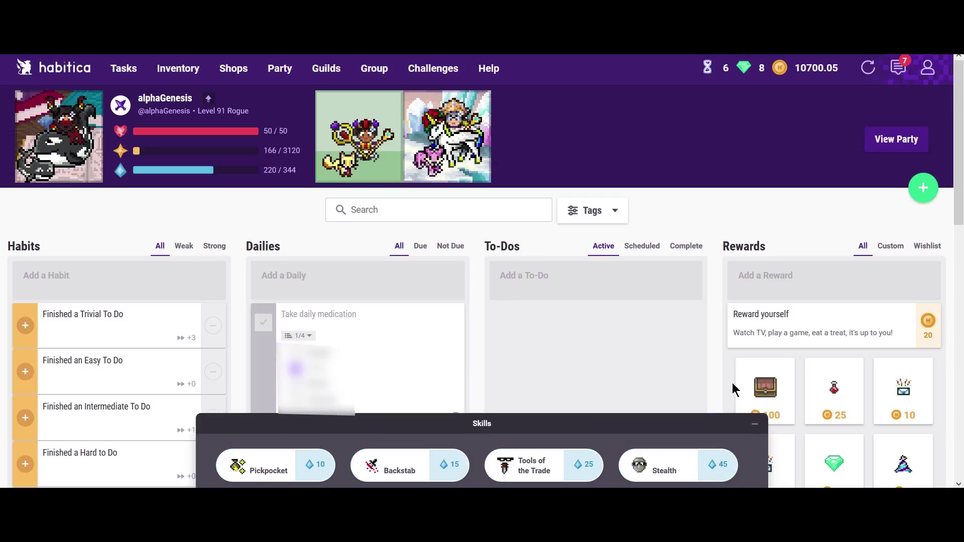
left_click(755, 423)
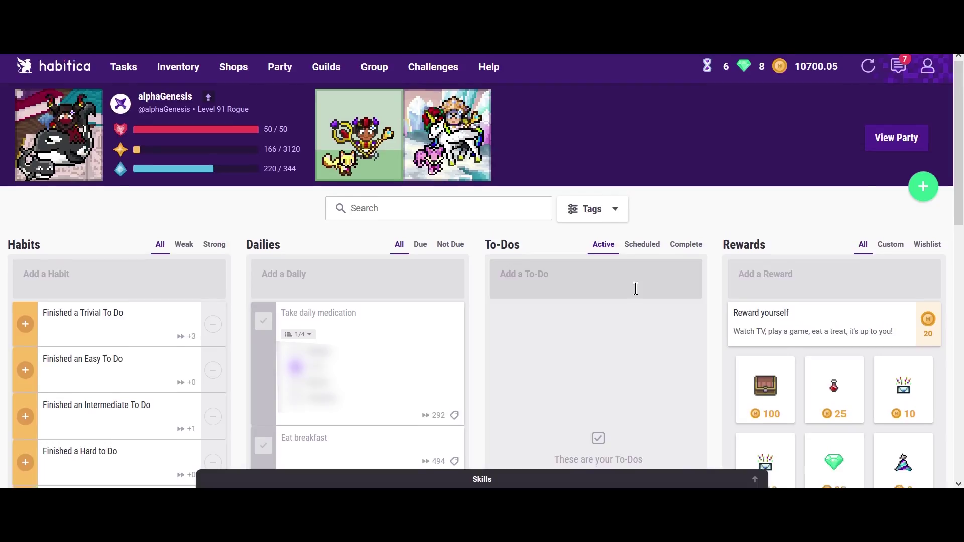
scroll(636, 289, "down", 2)
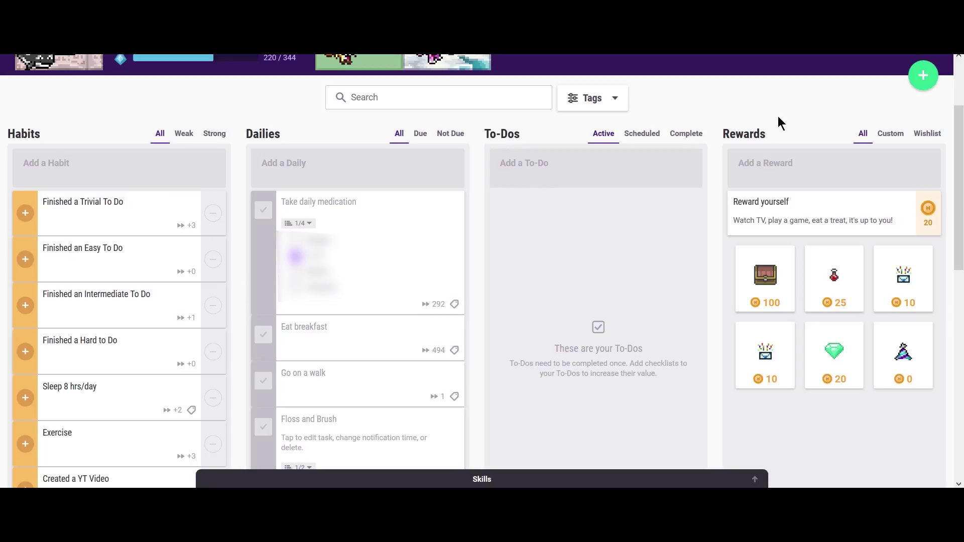
Step: Add a new habit named 'Record a YT Video'
left_click(139, 160)
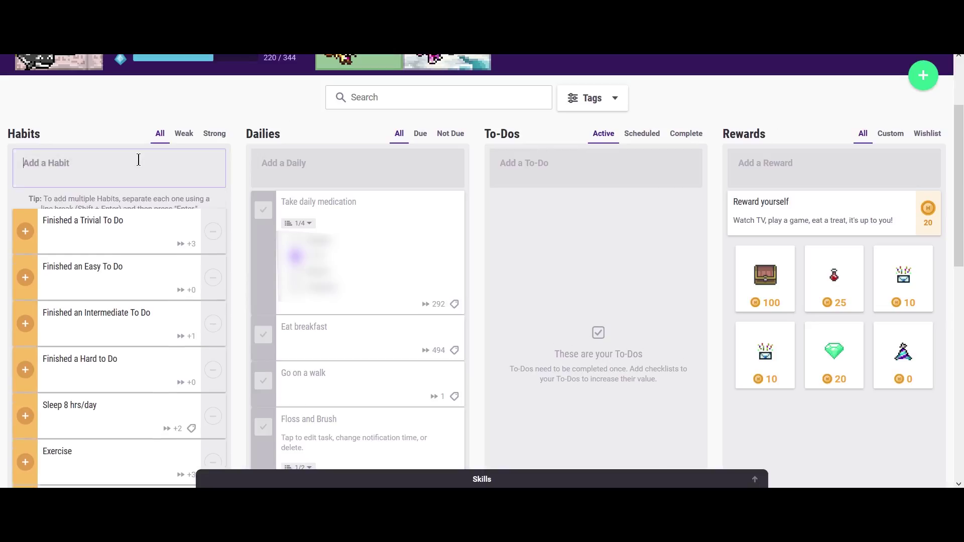
type("Recor")
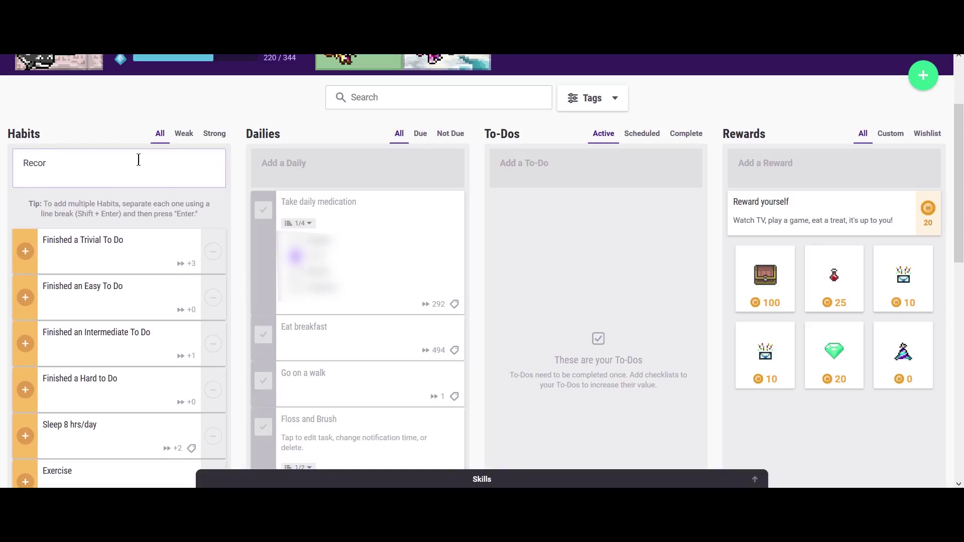
type("d a YT Video")
key("Return")
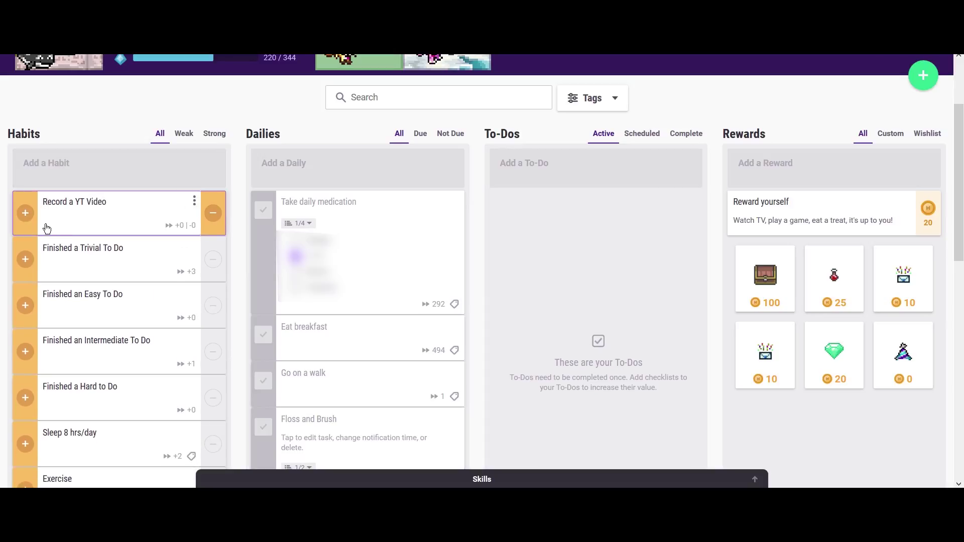
Step: Rename the habit to 'Record a YT Video Every Day', then score it once positive and once negative
left_click(115, 204)
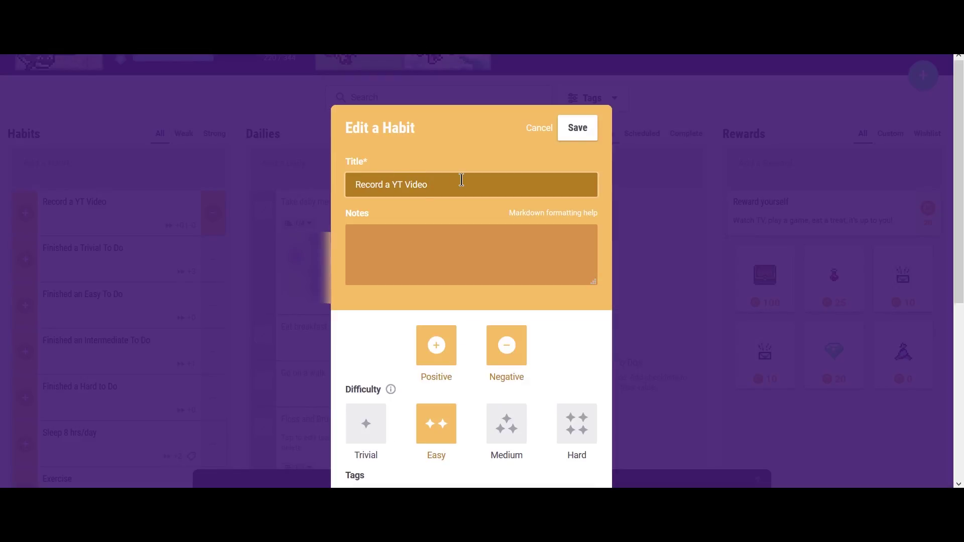
type("Every D")
type("ay")
key("Return")
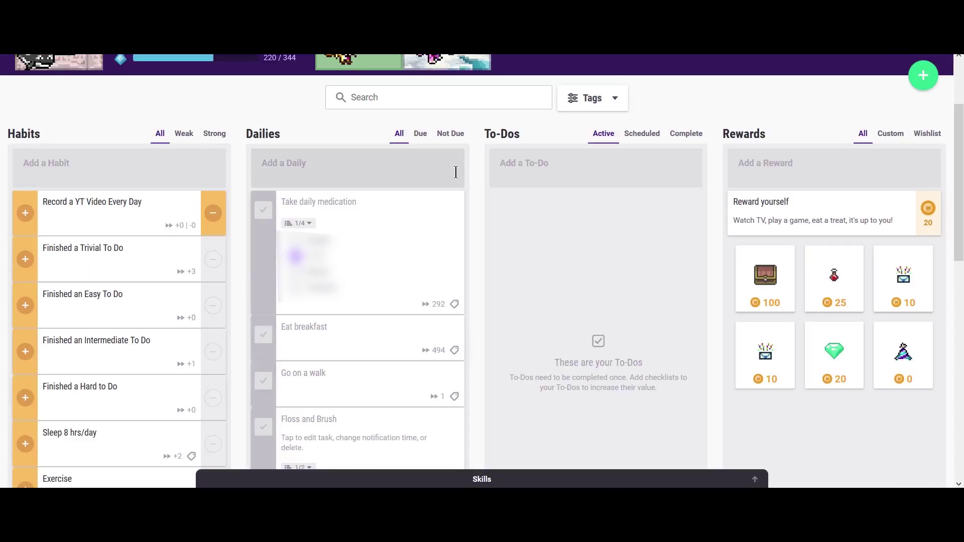
left_click(24, 215)
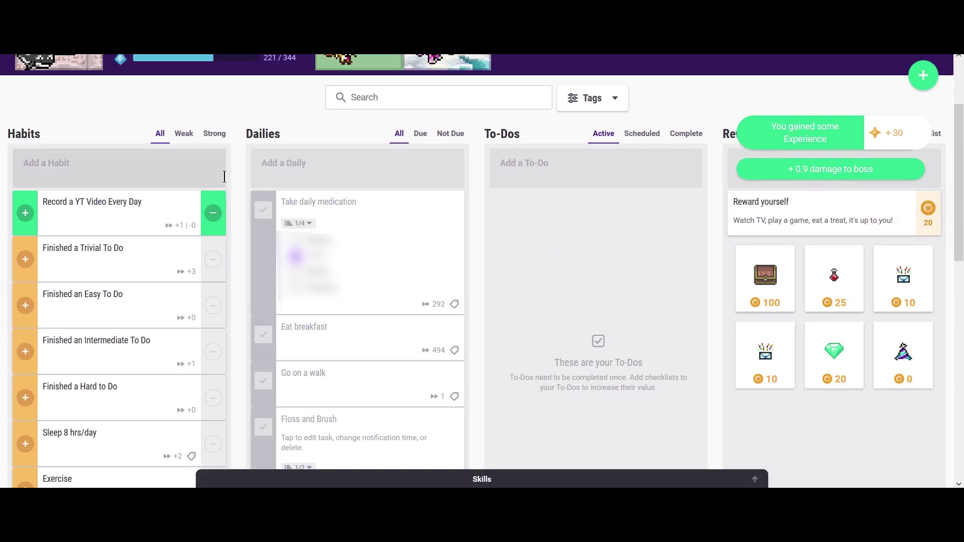
left_click(213, 214)
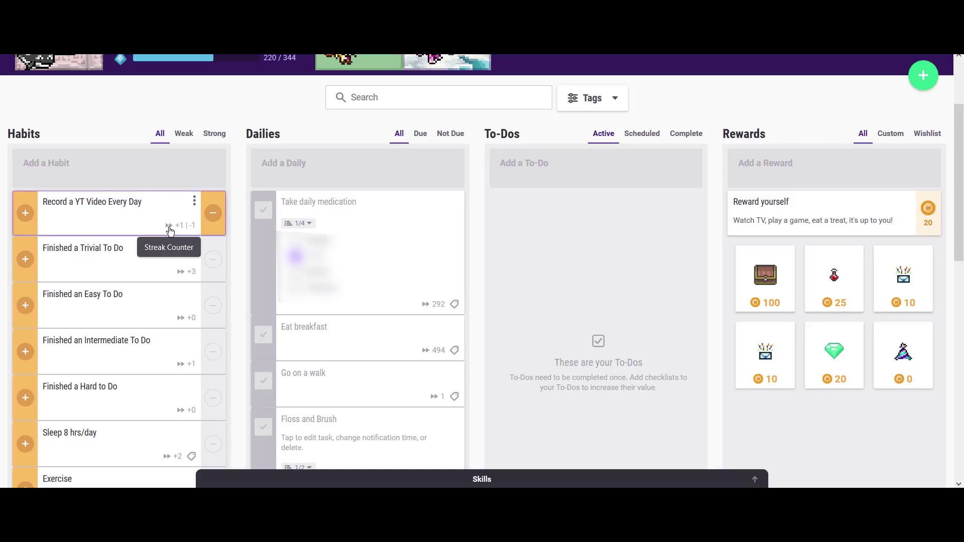
Step: In the habit's edit dialog, review Tags and Reset Streak, keeping no tags and a daily reset
left_click(191, 201)
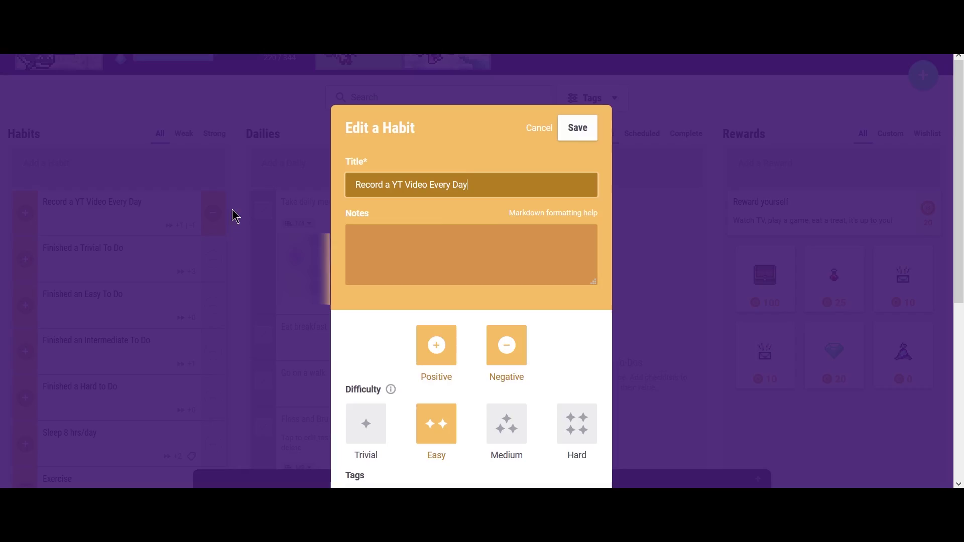
scroll(496, 222, "down", 2)
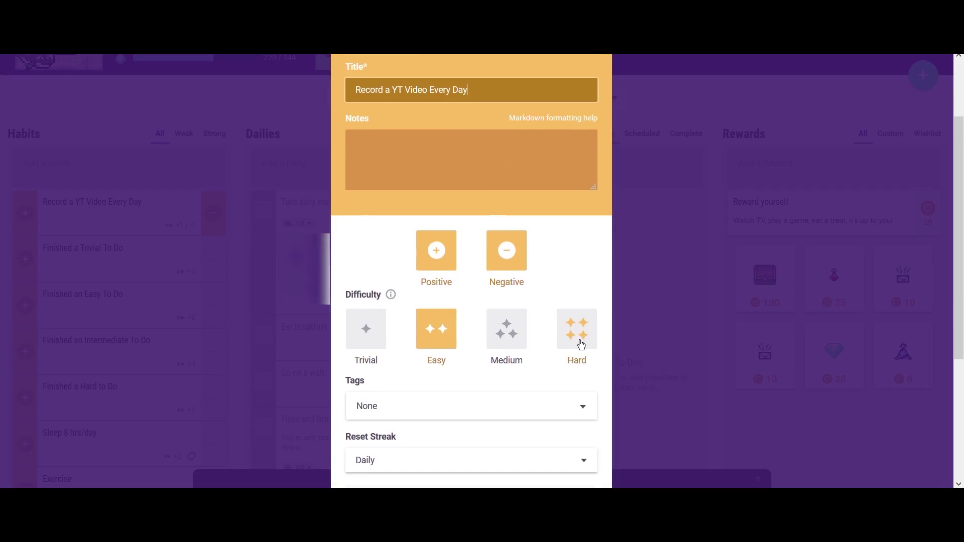
scroll(579, 339, "down", 1)
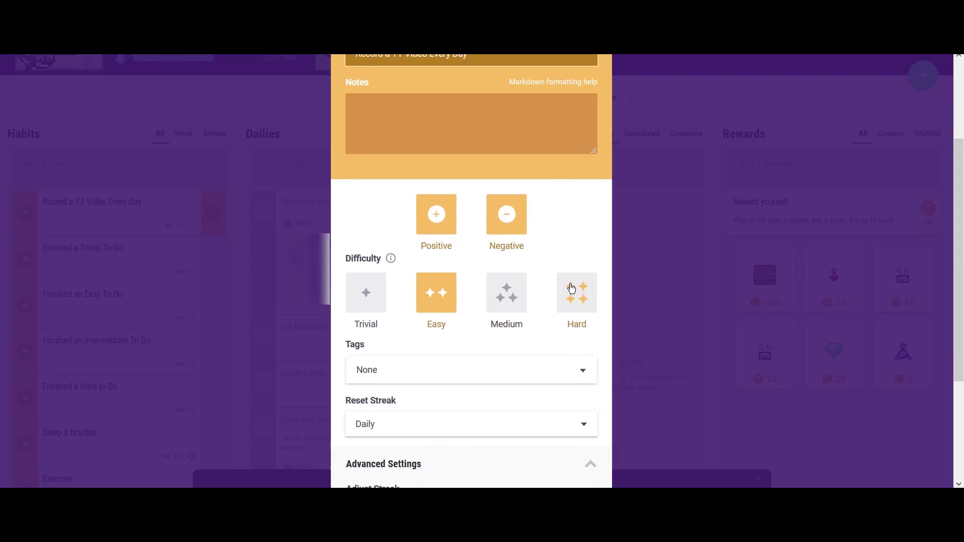
scroll(572, 290, "down", 1)
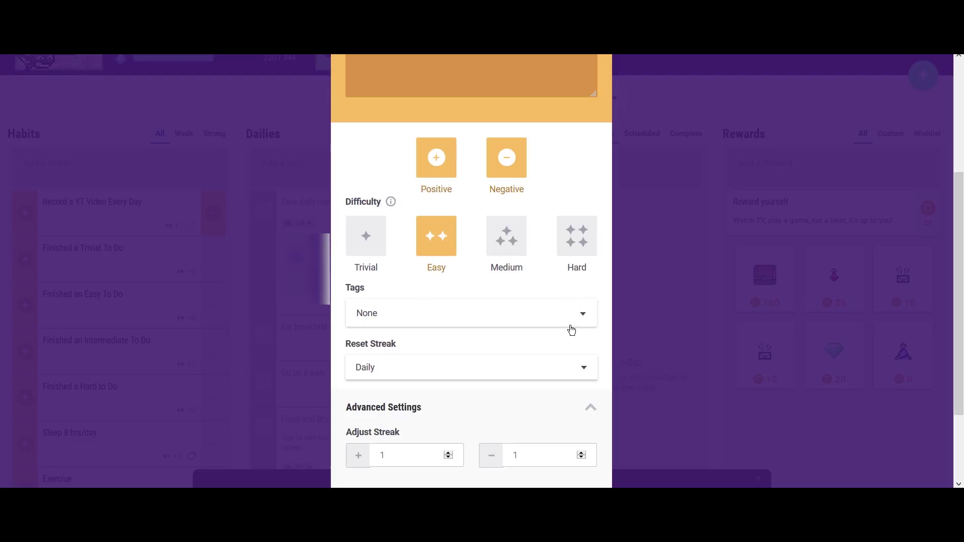
left_click(579, 317)
left_click(579, 317)
scroll(403, 382, "down", 2)
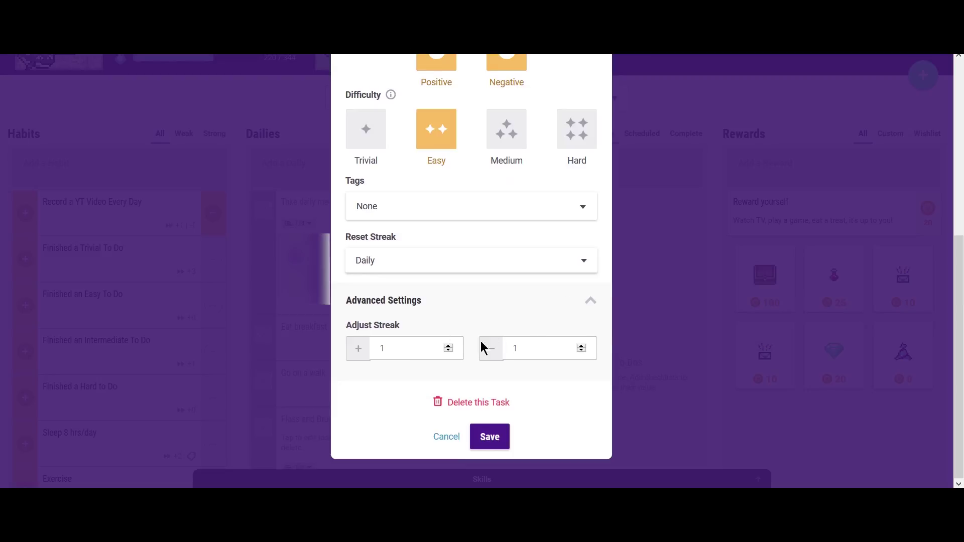
left_click(503, 263)
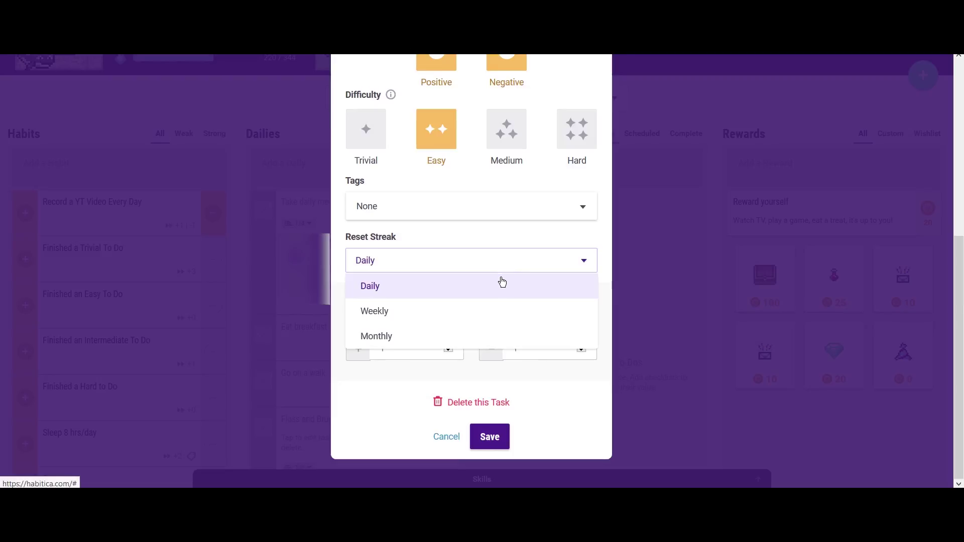
left_click(433, 417)
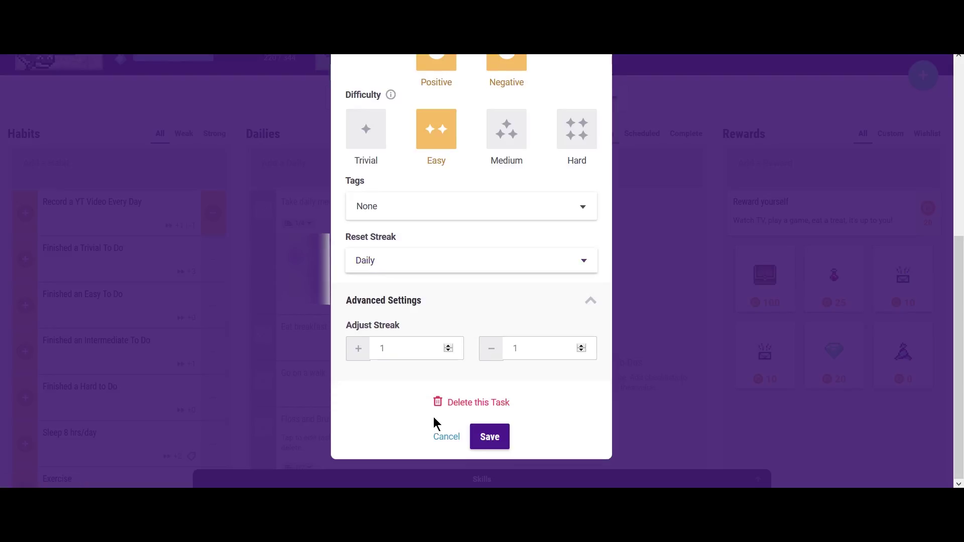
Step: Delete the 'Record a YT Video Every Day' habit and confirm the deletion
scroll(433, 416, "up", 2)
scroll(433, 417, "down", 2)
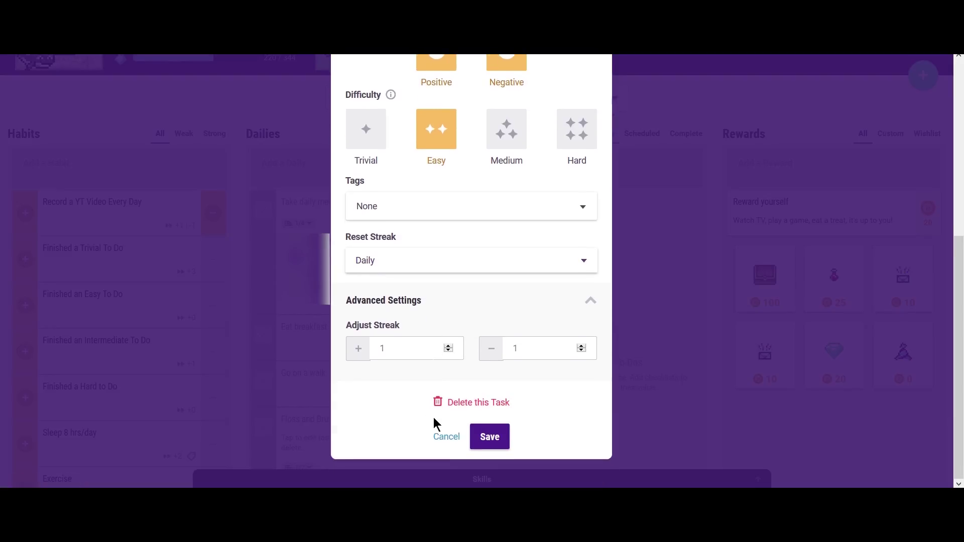
left_click(454, 403)
left_click(478, 239)
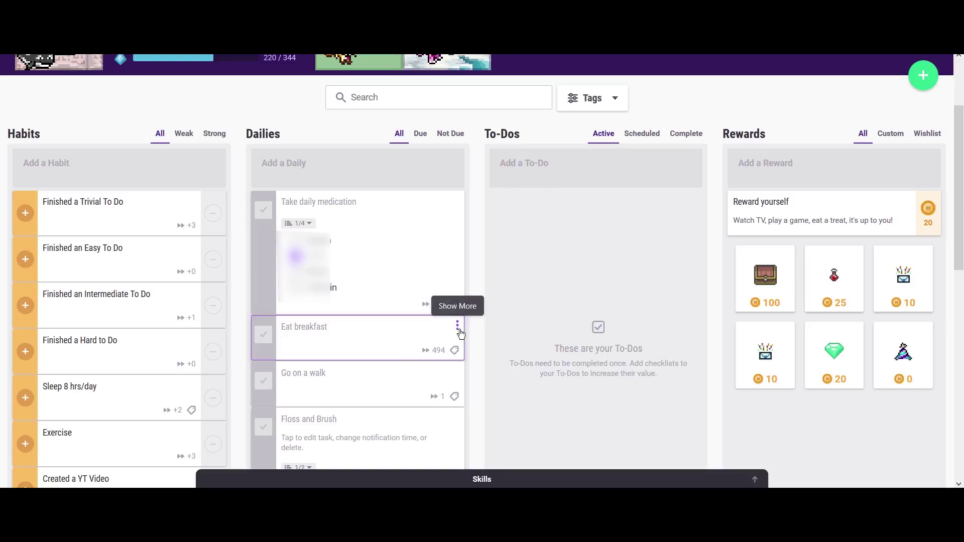
left_click(457, 326)
left_click(424, 346)
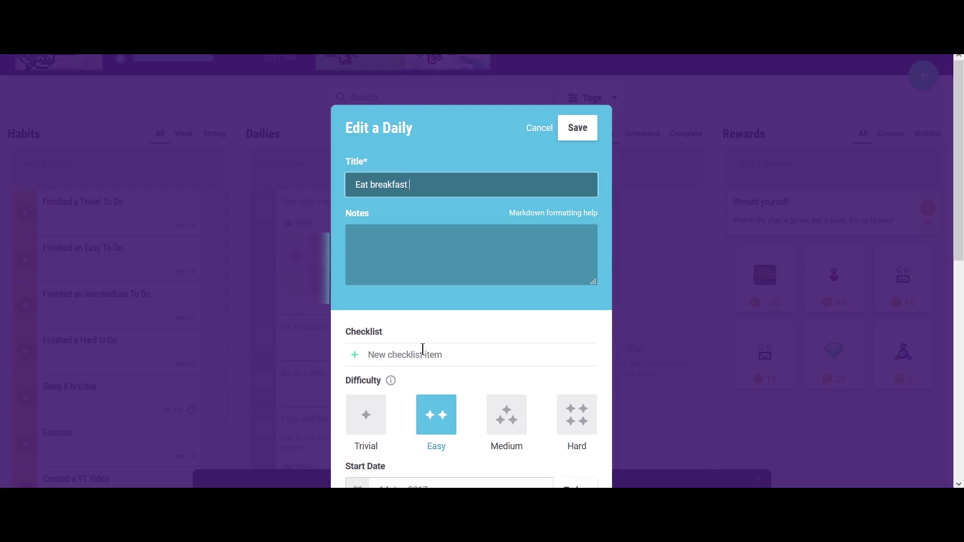
scroll(423, 349, "down", 2)
scroll(423, 348, "down", 2)
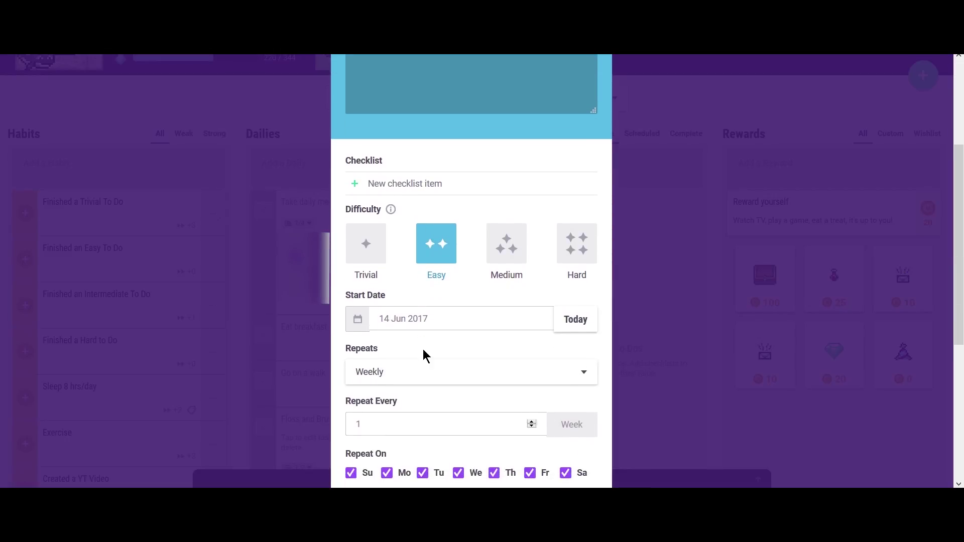
scroll(423, 348, "down", 2)
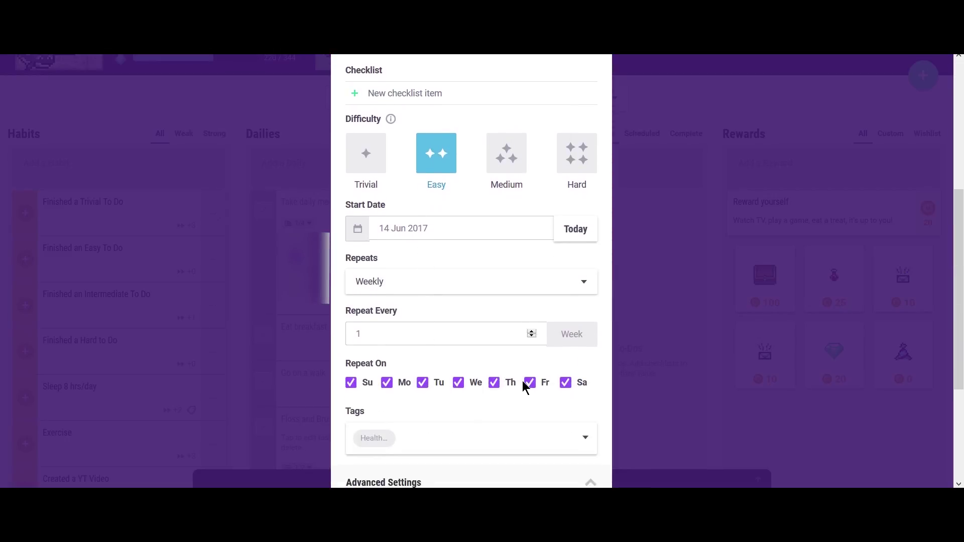
left_click(450, 280)
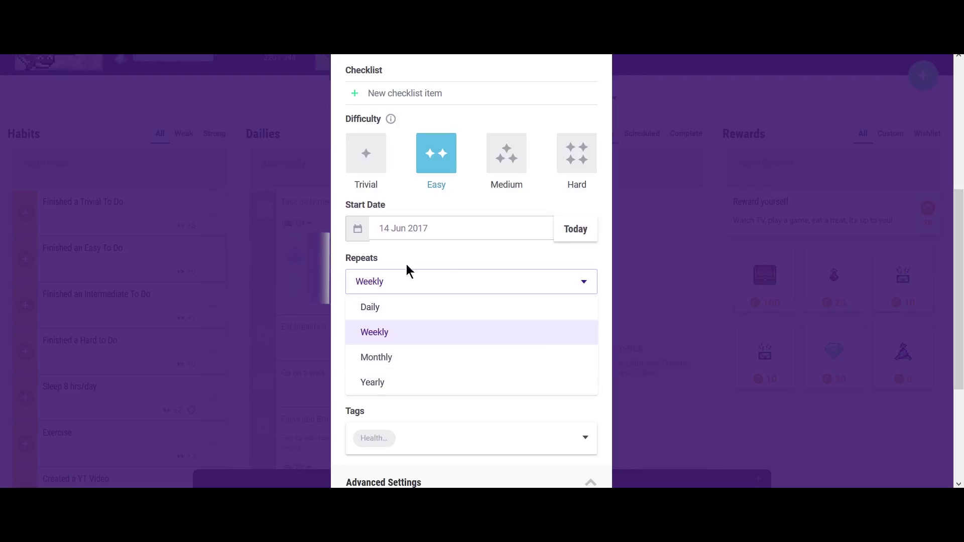
left_click(339, 296)
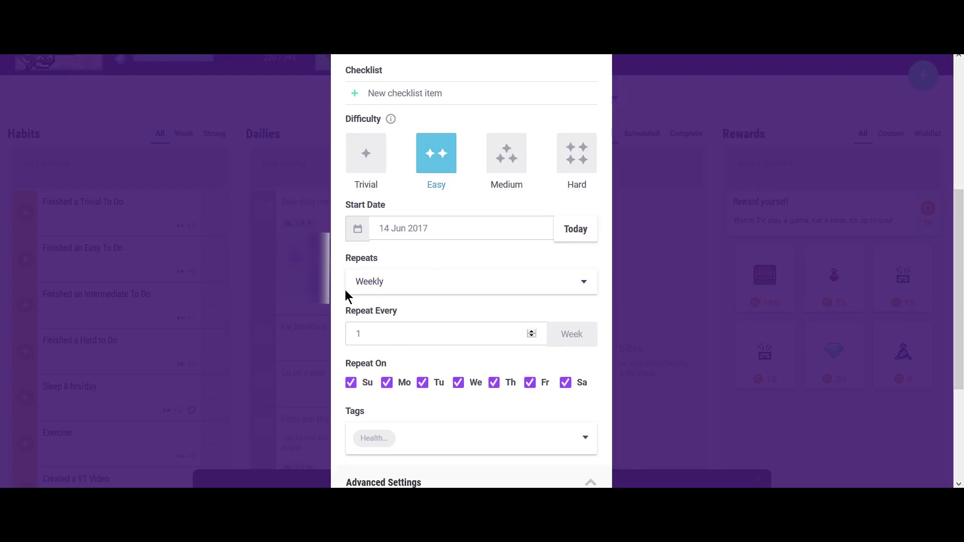
left_click(412, 282)
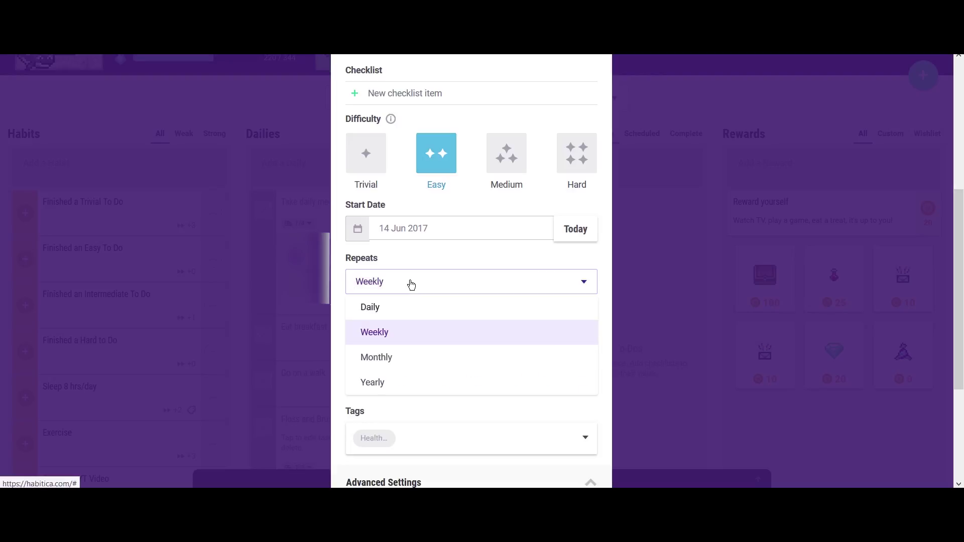
left_click(337, 369)
scroll(338, 366, "down", 5)
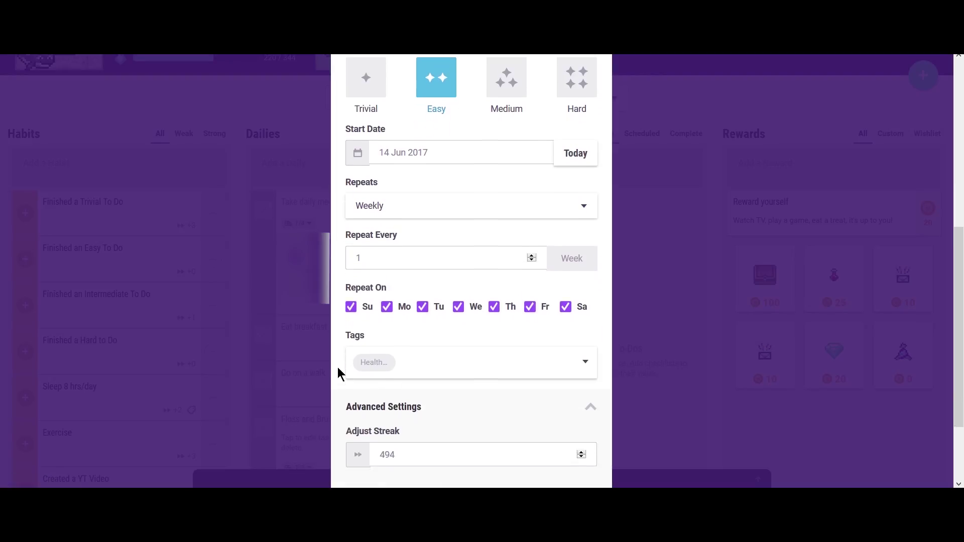
left_click(489, 463)
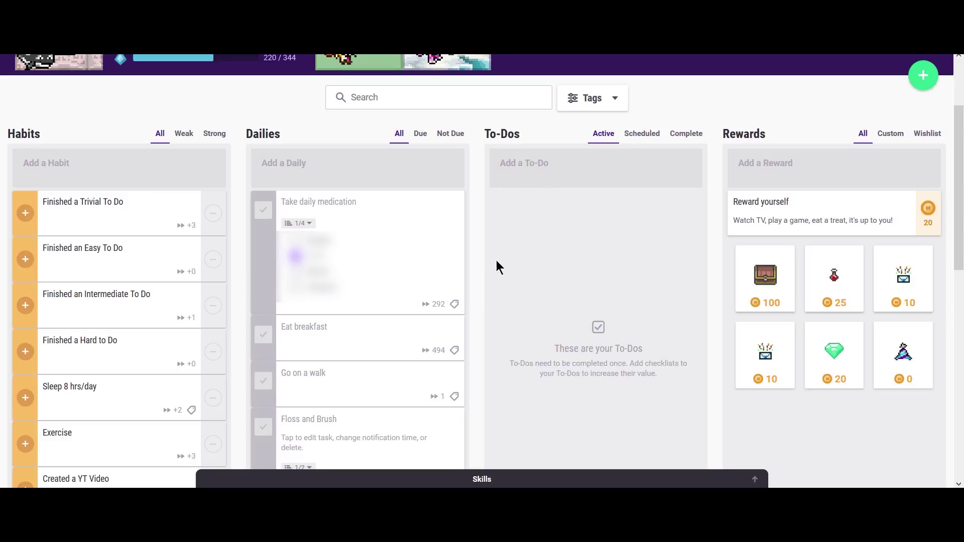
left_click(538, 178)
left_click(628, 315)
Step: Add the to-do 'Record Habitica Video' and open its edit window
left_click(518, 167)
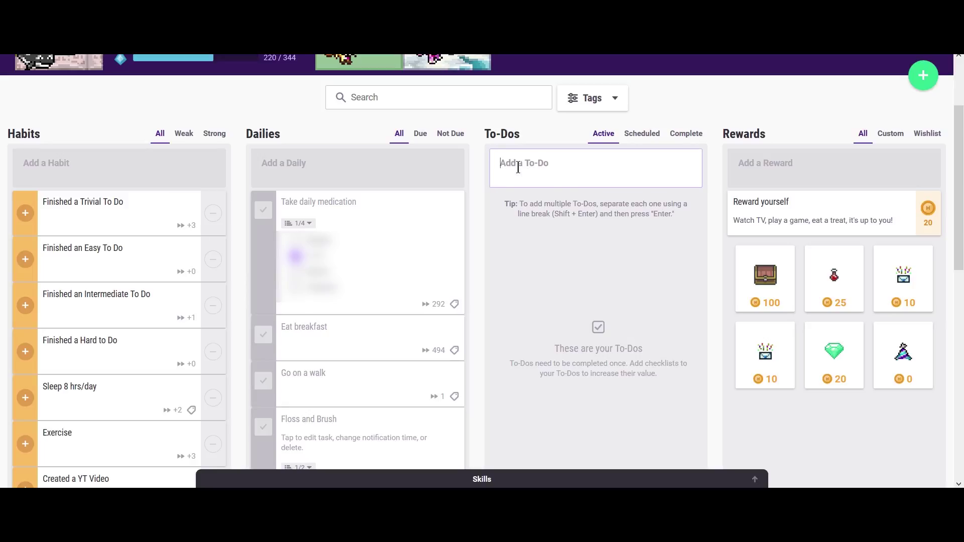
type("Record Habitica Video")
key("Return")
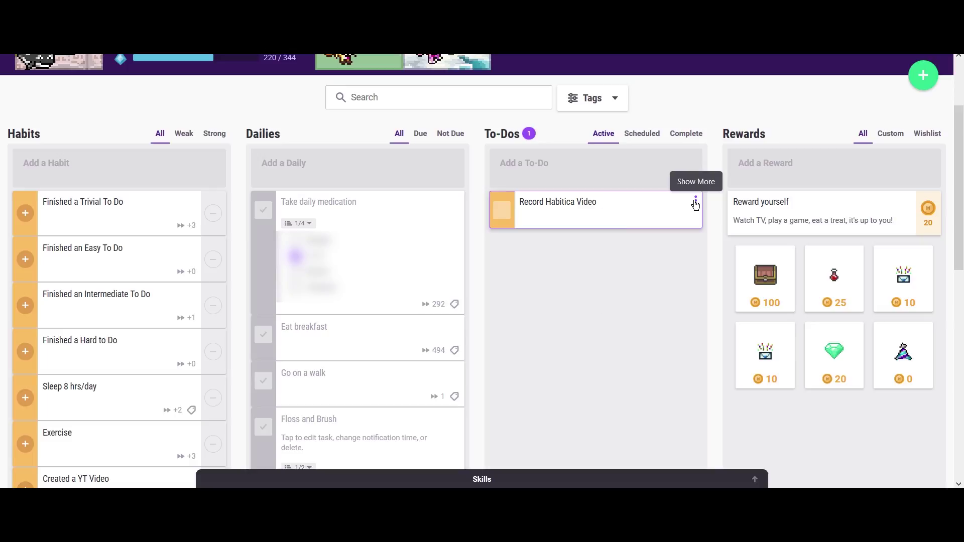
left_click(696, 203)
left_click(677, 216)
scroll(582, 286, "down", 1)
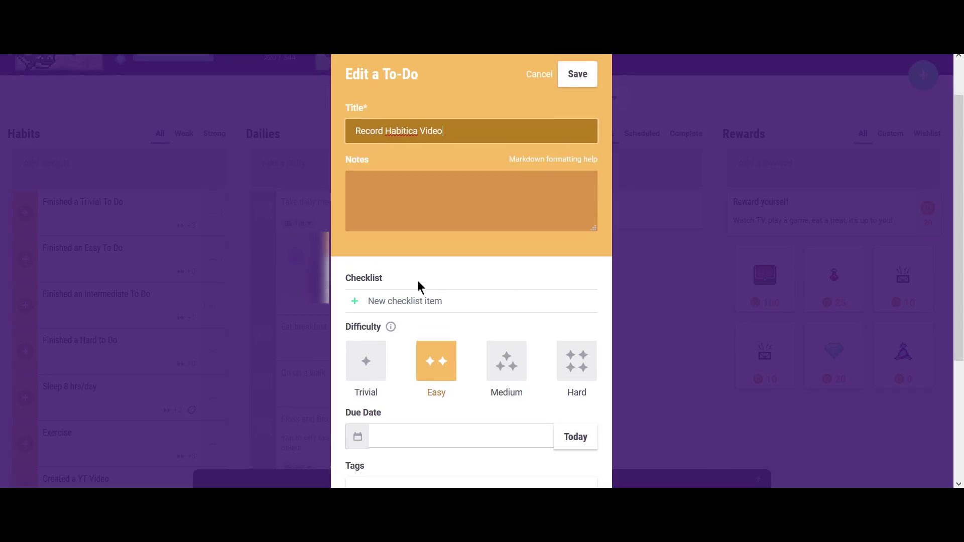
scroll(417, 281, "down", 1)
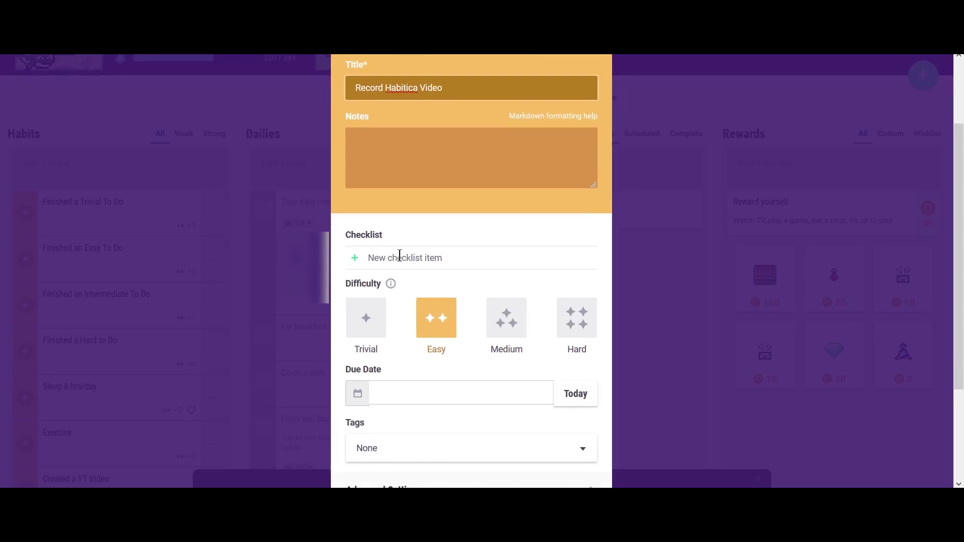
scroll(404, 272, "up", 1)
Step: Add checklist items Record Intro, Record Screen, Edit Video and Upload Video
left_click(405, 280)
type("Record Int")
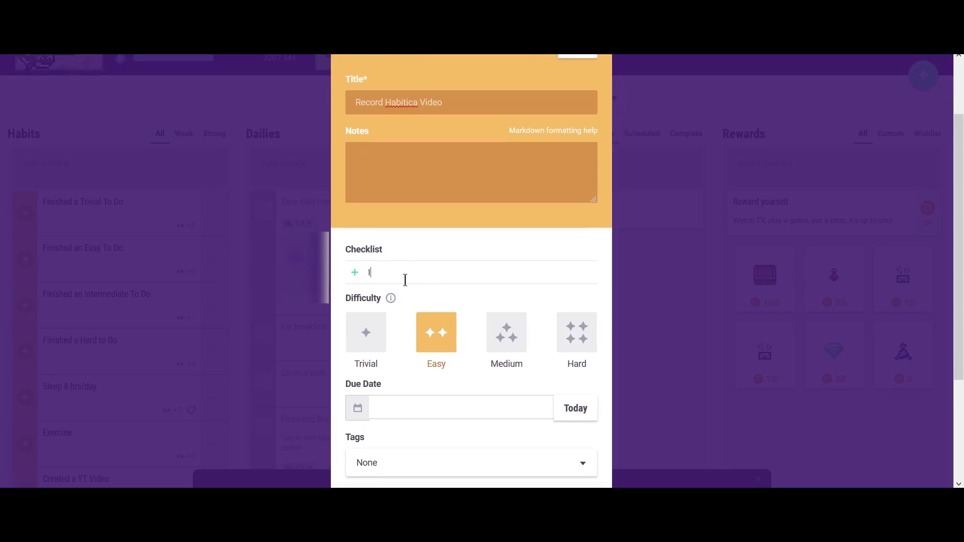
type("ro")
key("Return")
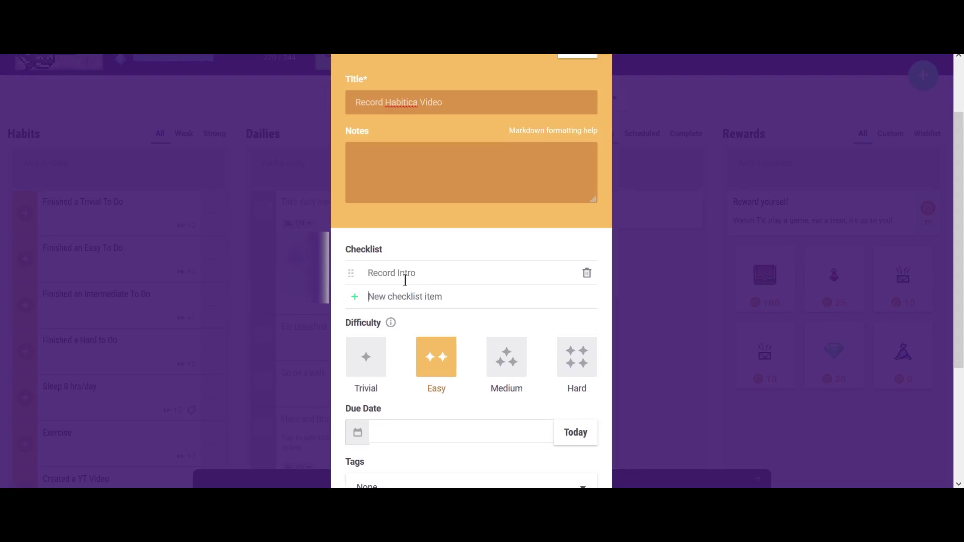
type("Record Screen")
key("Return")
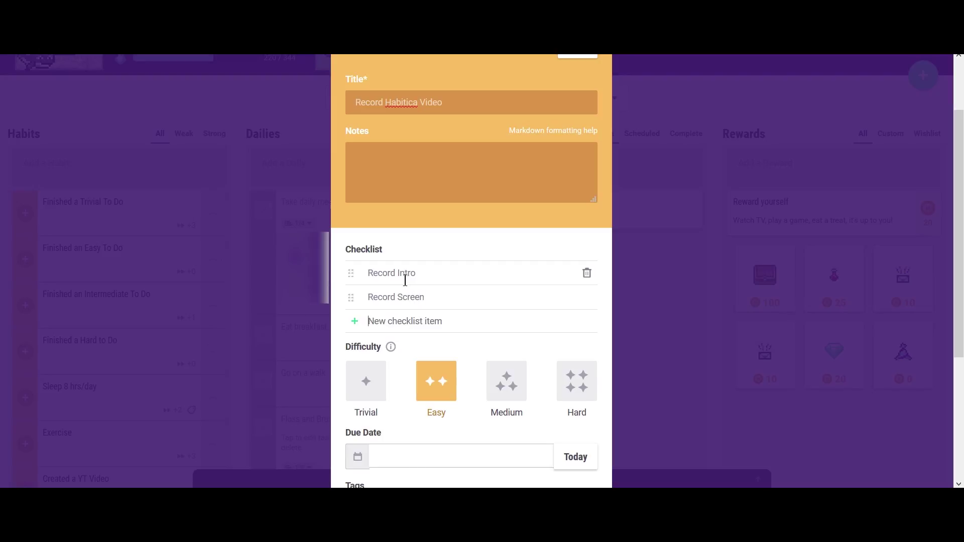
type("Edit Video")
key("Return")
type("Upload")
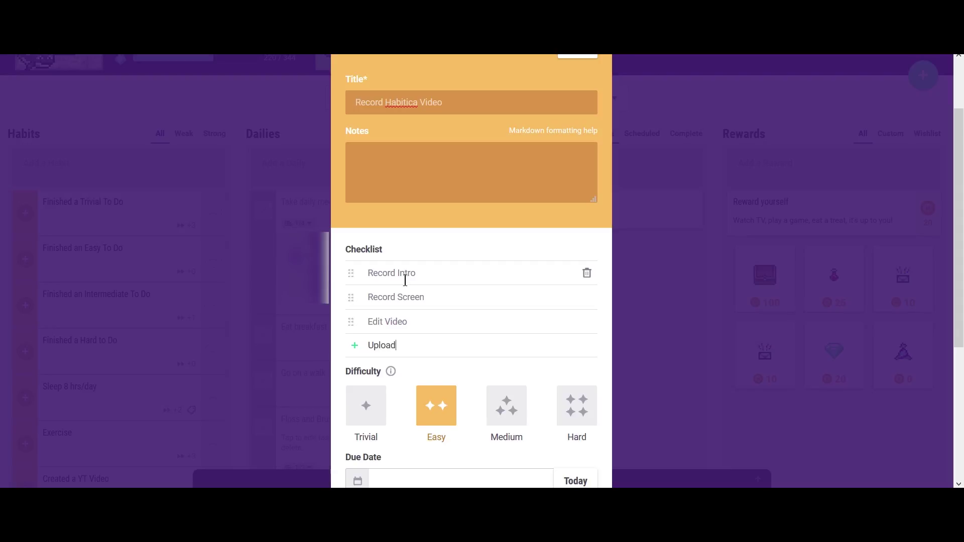
type(" Video")
key("Return")
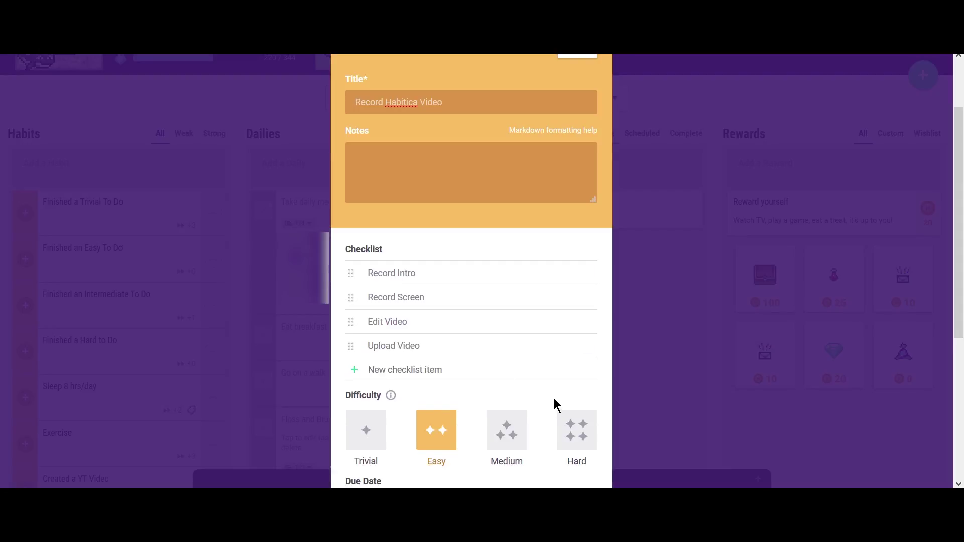
Step: Set the to-do's difficulty to Hard, make it due today, and save
left_click(575, 439)
scroll(573, 437, "down", 5)
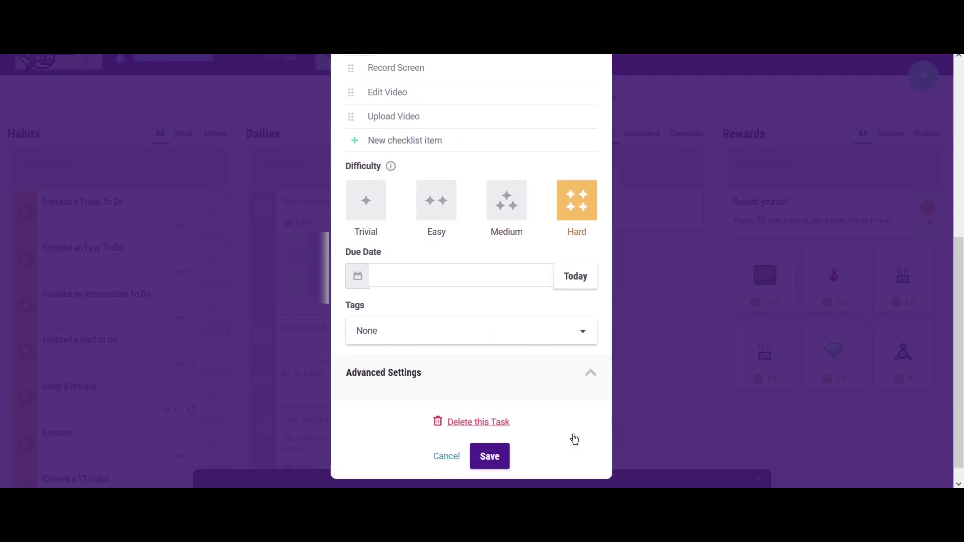
scroll(573, 435, "up", 6)
scroll(526, 394, "down", 5)
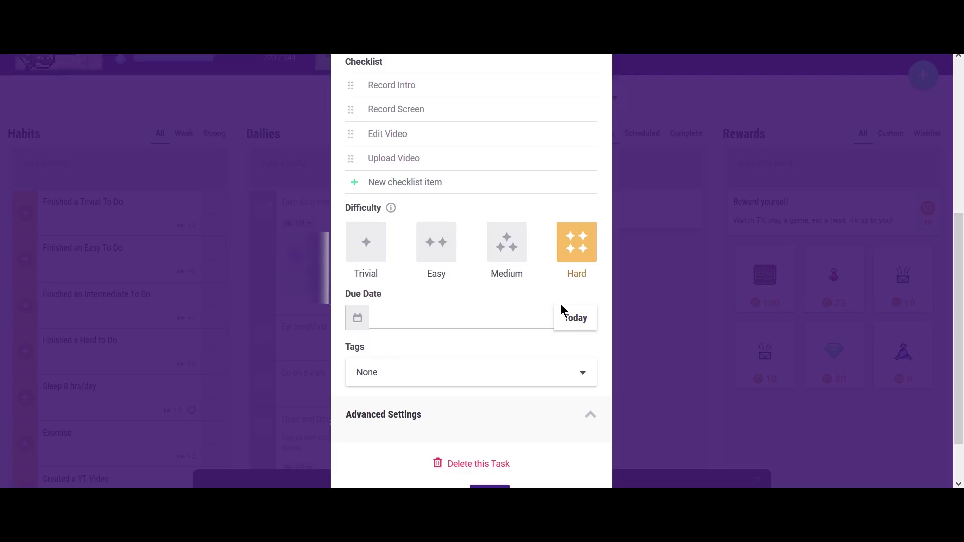
left_click(573, 318)
scroll(570, 318, "up", 5)
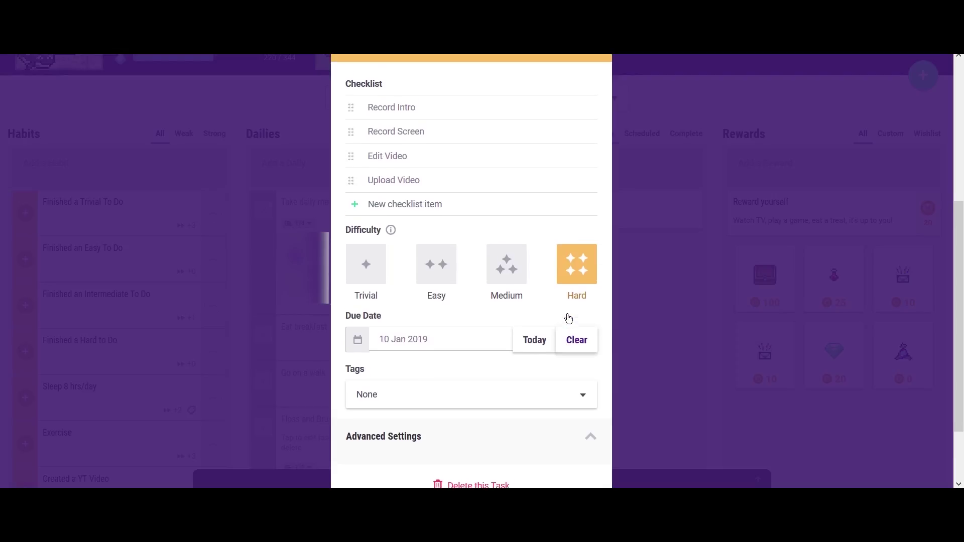
left_click(581, 127)
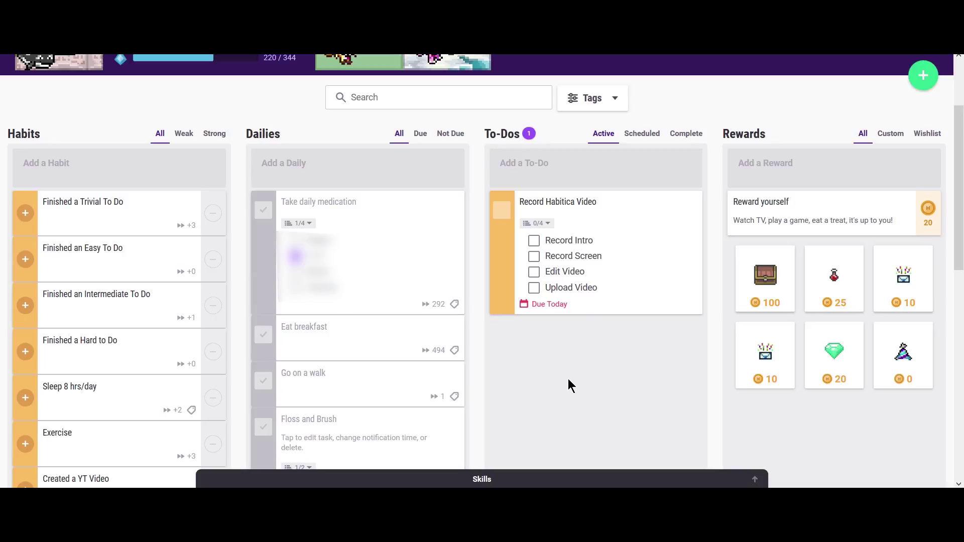
Step: Tick Record Intro on the video to-do and score 'Finished an Easy To Do' to +1
left_click(533, 246)
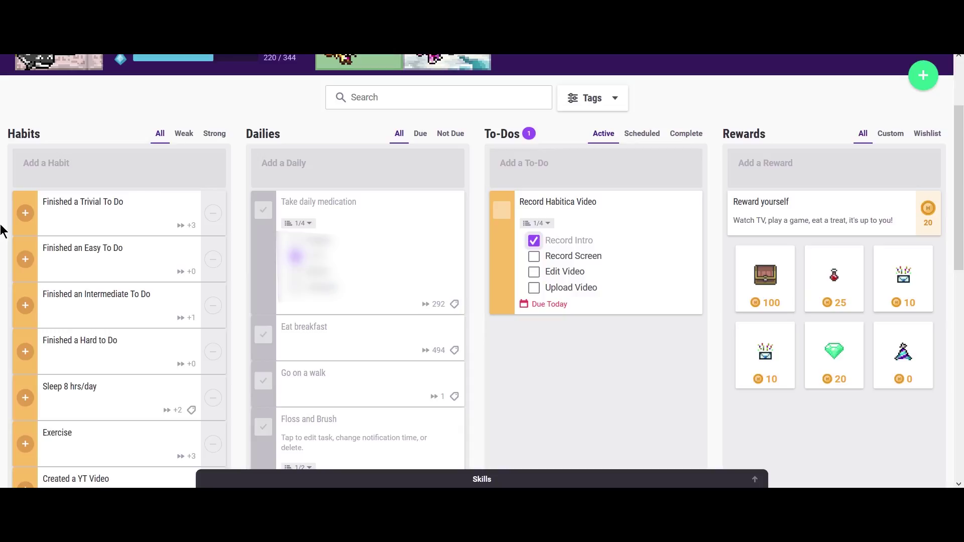
left_click(25, 260)
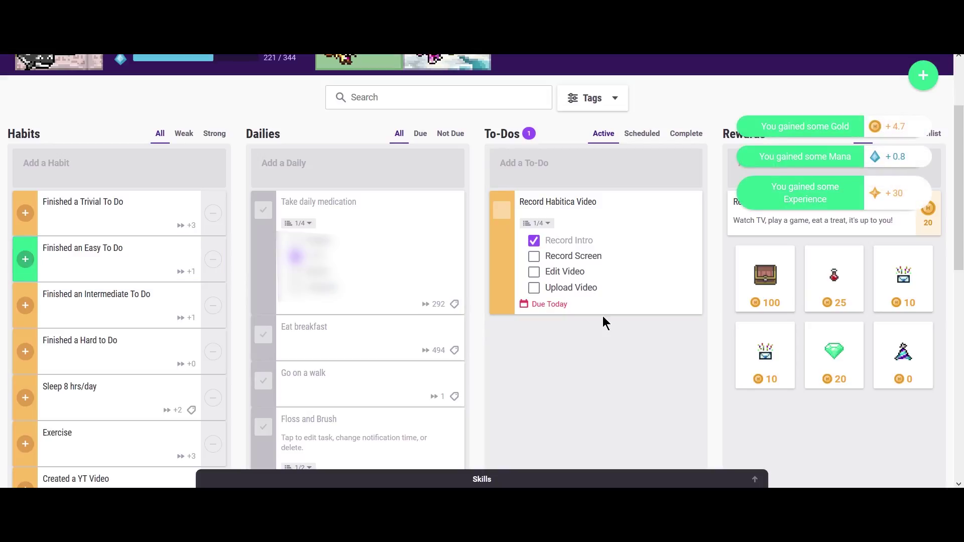
Step: Buy the Enchanted Armoire reward from the Rewards column
scroll(648, 415, "up", 2)
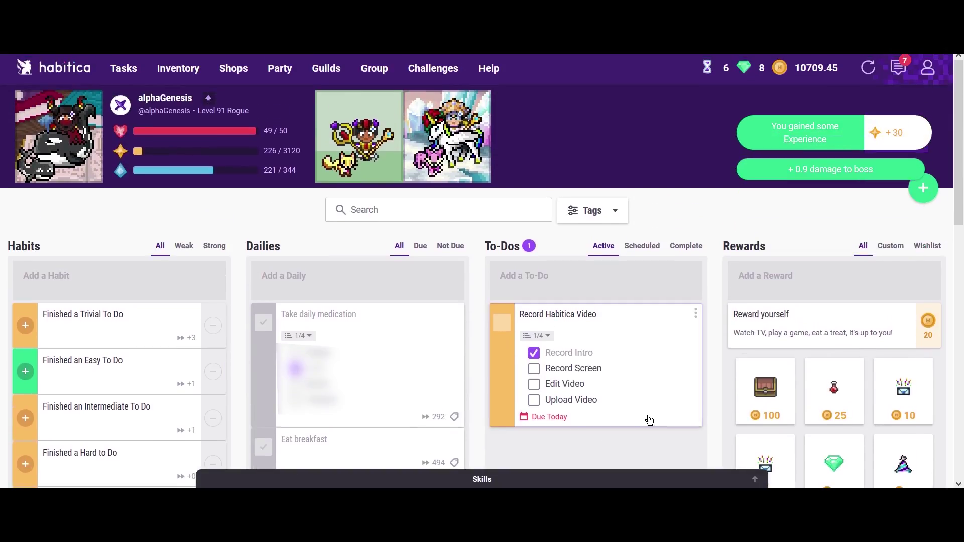
scroll(648, 415, "down", 2)
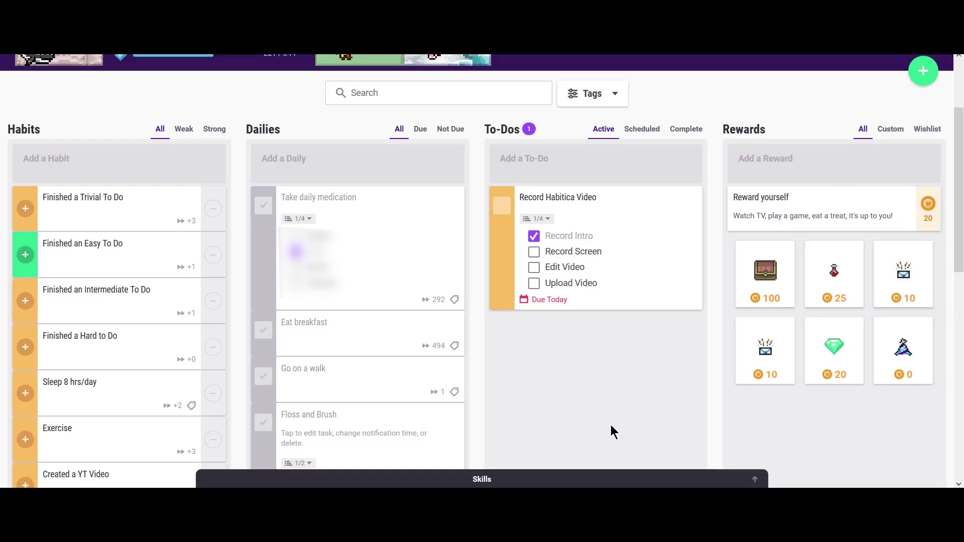
scroll(611, 425, "up", 1)
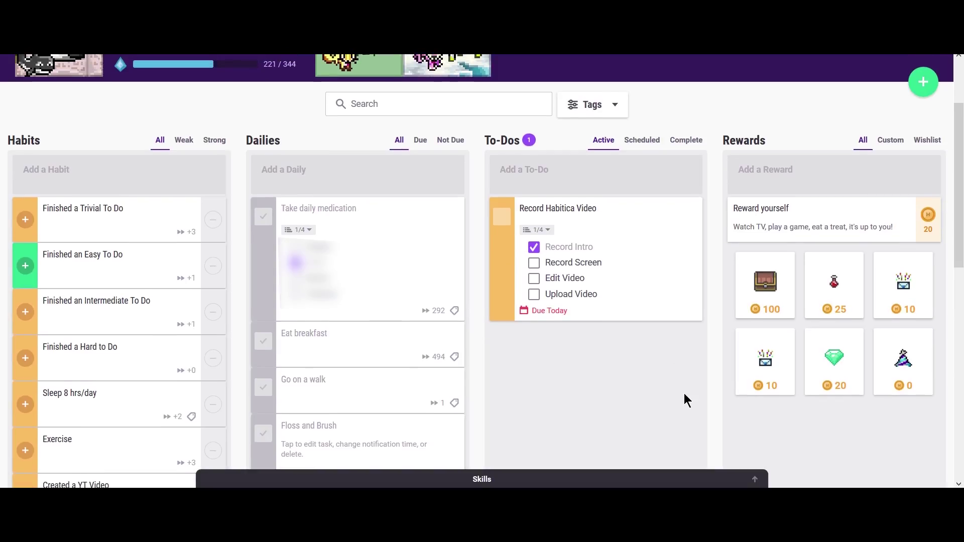
mouse_move(765, 284)
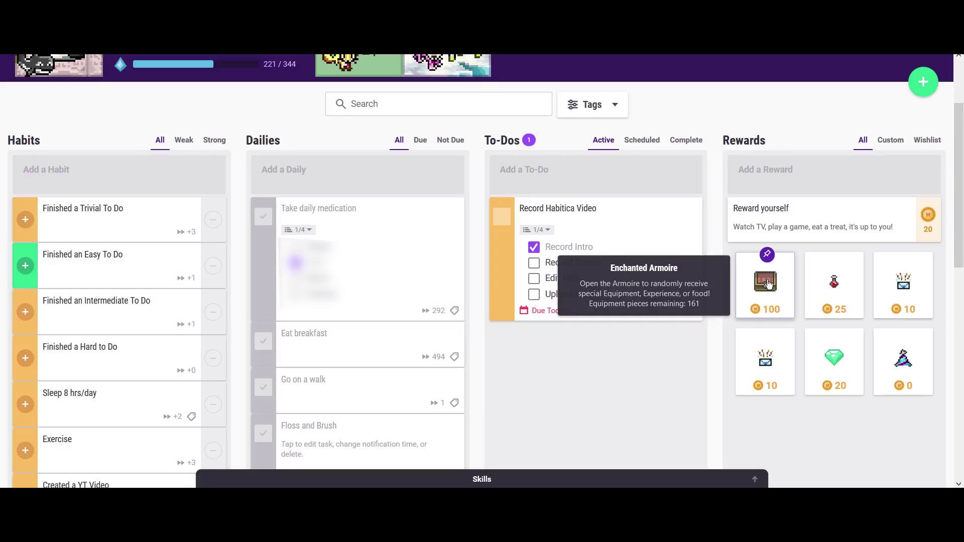
scroll(768, 284, "up", 3)
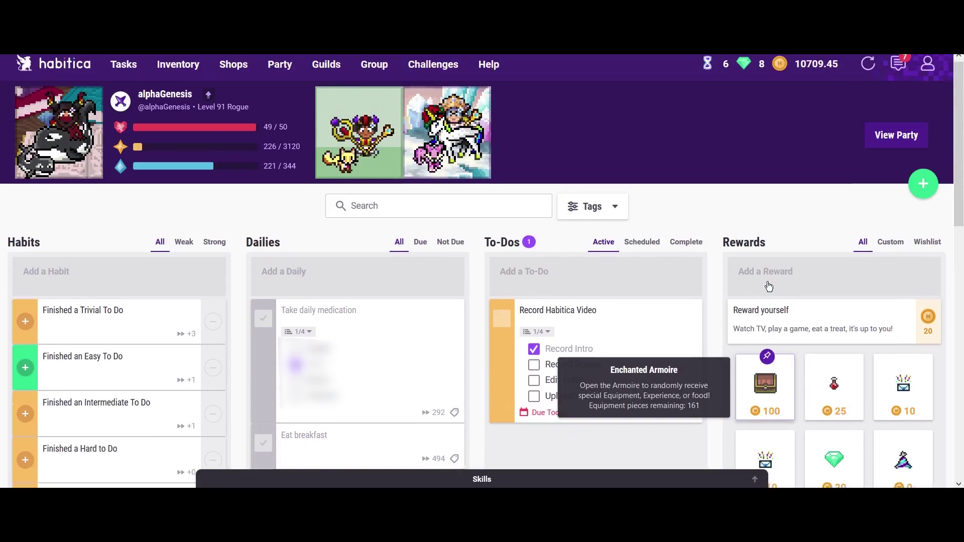
scroll(274, 128, "down", 1)
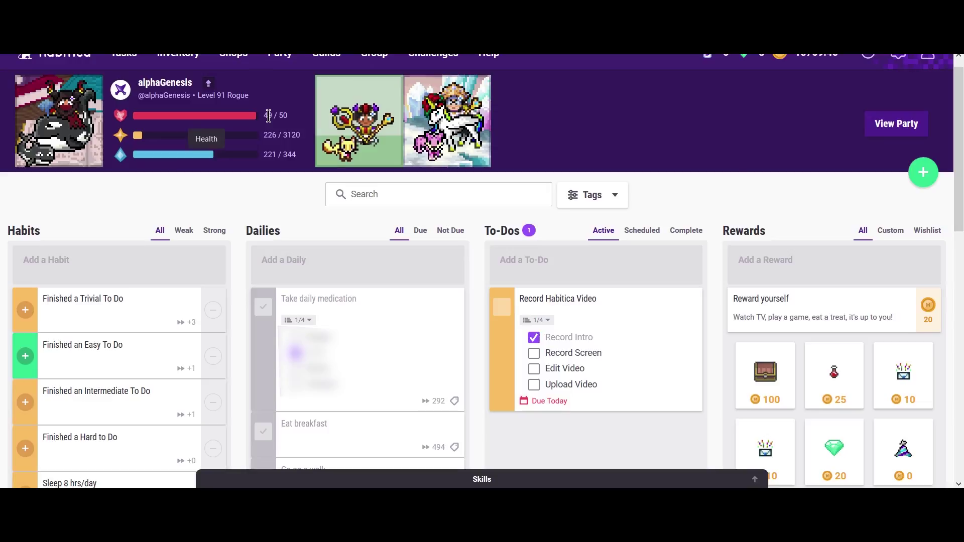
scroll(839, 368, "down", 2)
scroll(839, 368, "down", 1)
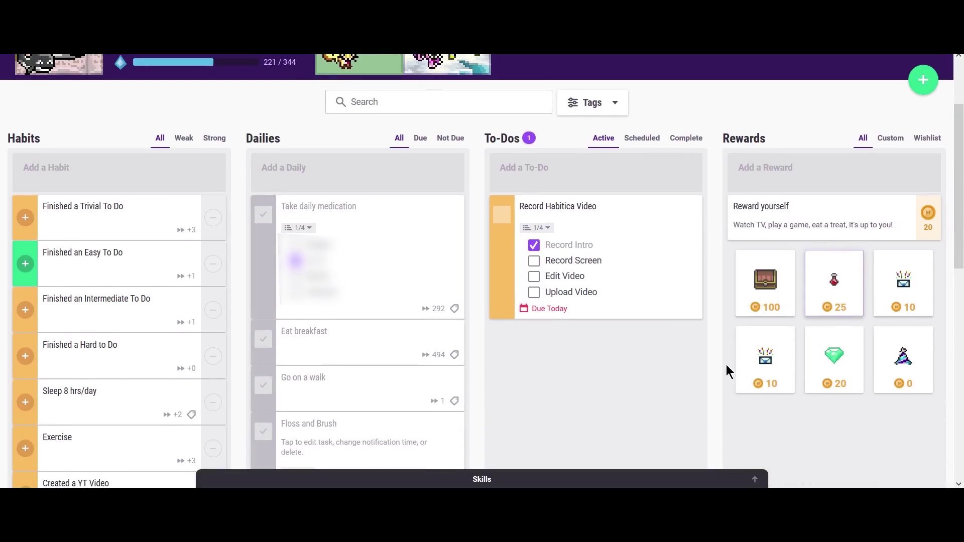
left_click(768, 284)
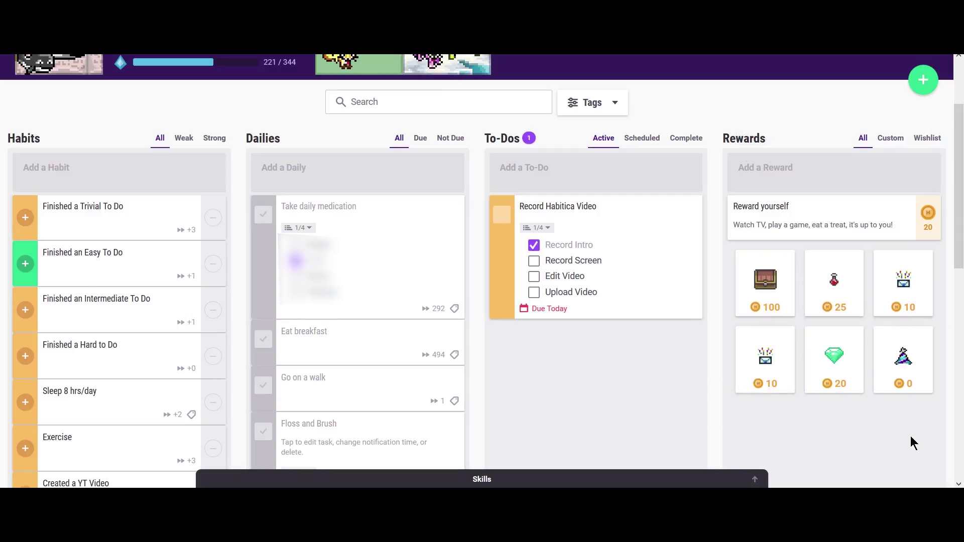
Step: Buy the Silly Party Hat, then begin adding a new custom reward
mouse_move(911, 367)
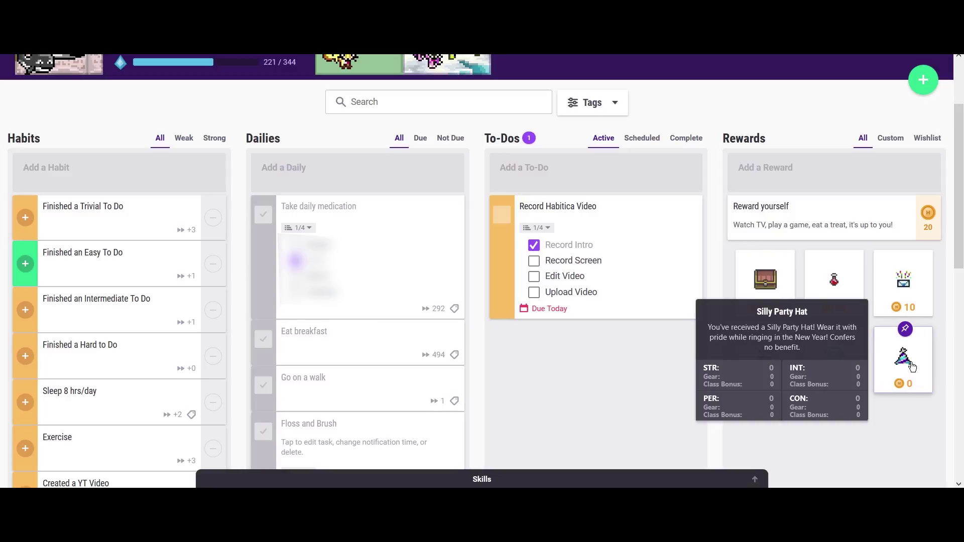
left_click(912, 367)
left_click(459, 440)
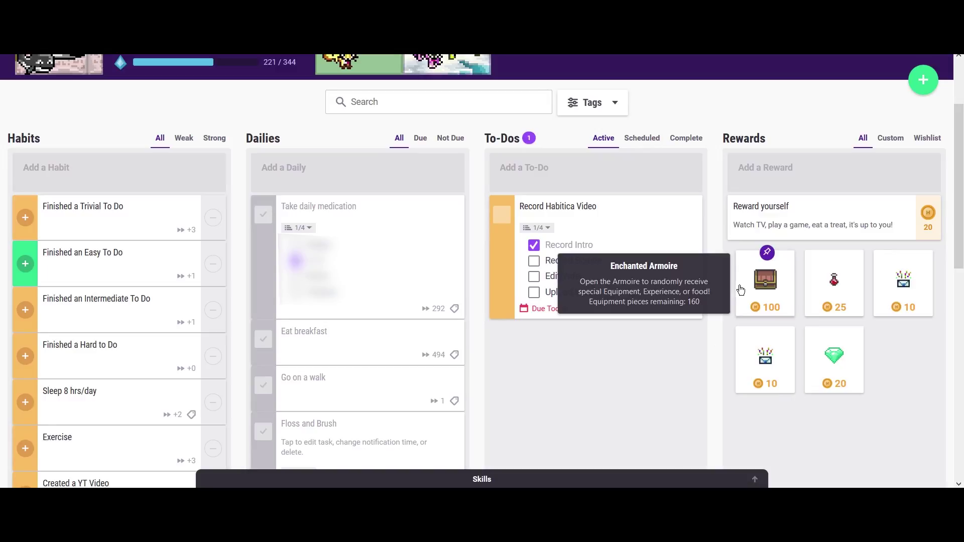
left_click(761, 177)
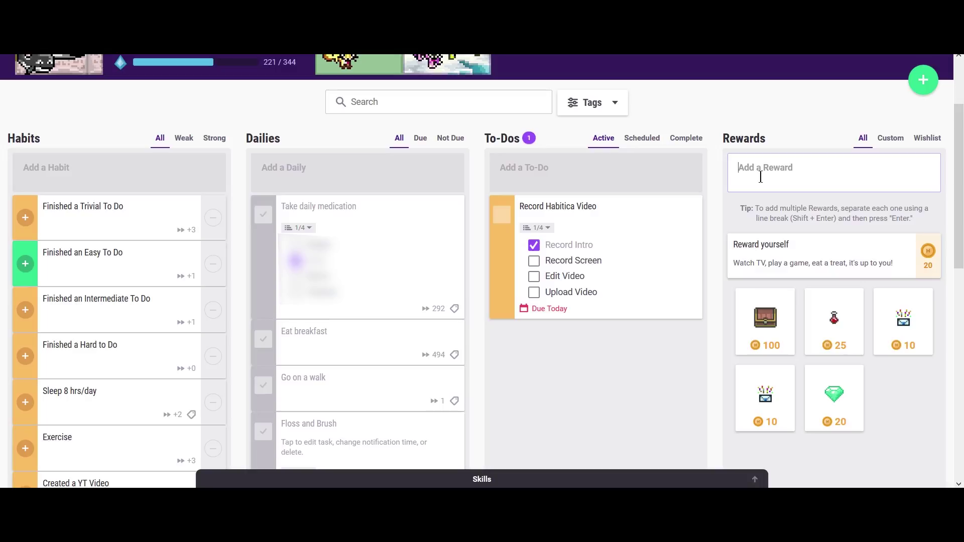
Step: Create the custom reward 'Watching an Anime Episode' and change its cost to 100 gold
type("Watching an Anime Episode")
key("Return")
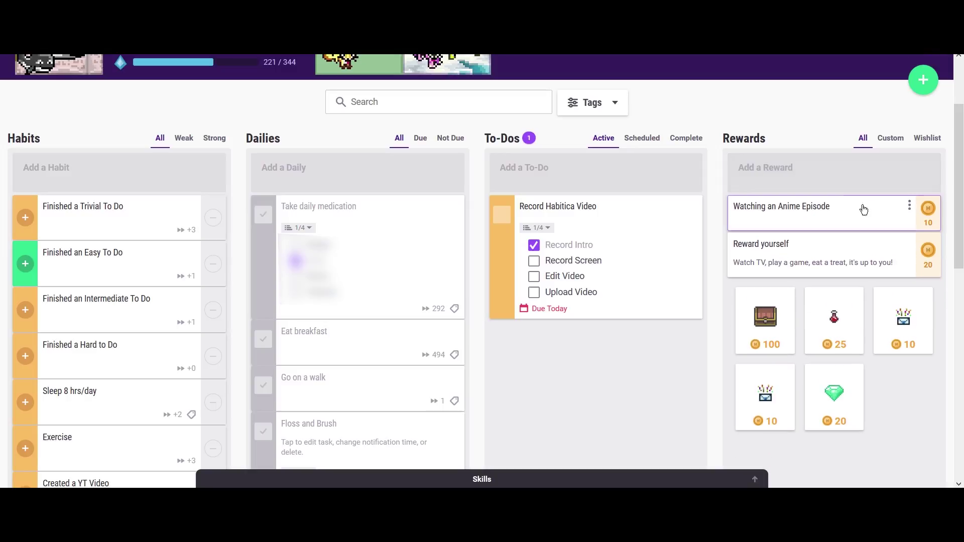
left_click(909, 206)
left_click(856, 224)
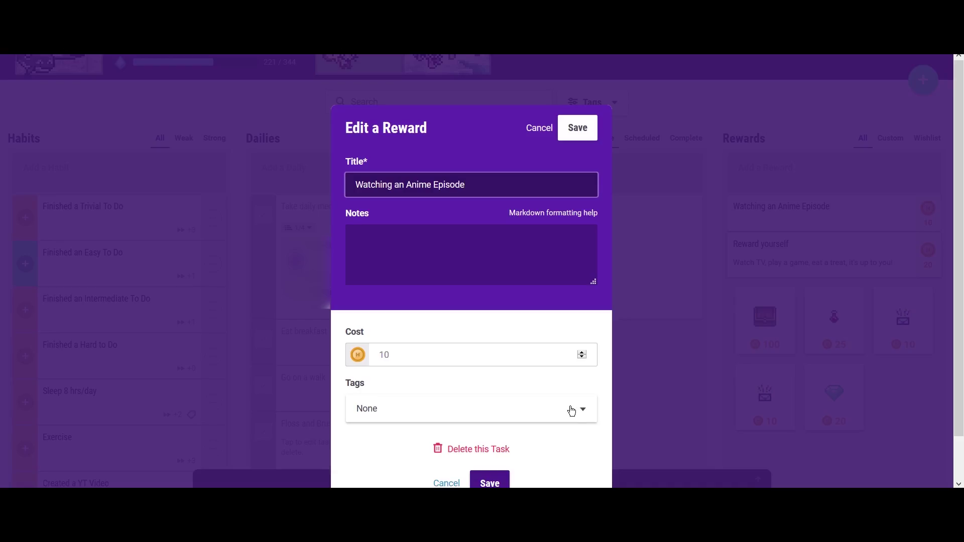
left_click(417, 310)
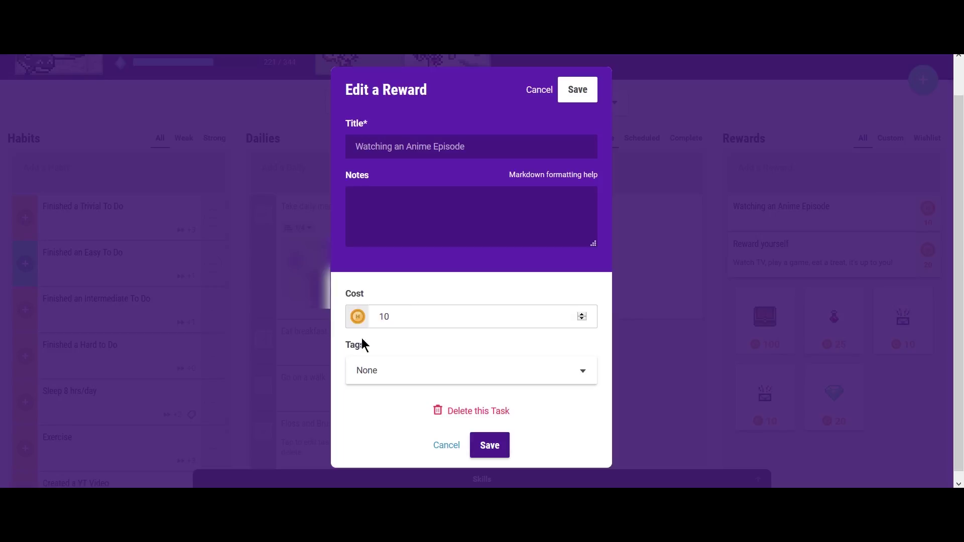
type("0")
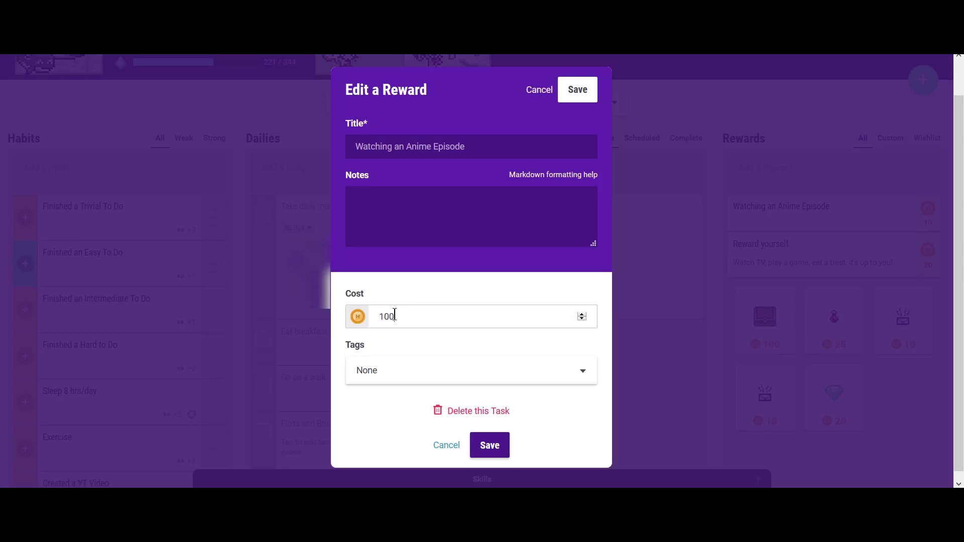
left_click(490, 446)
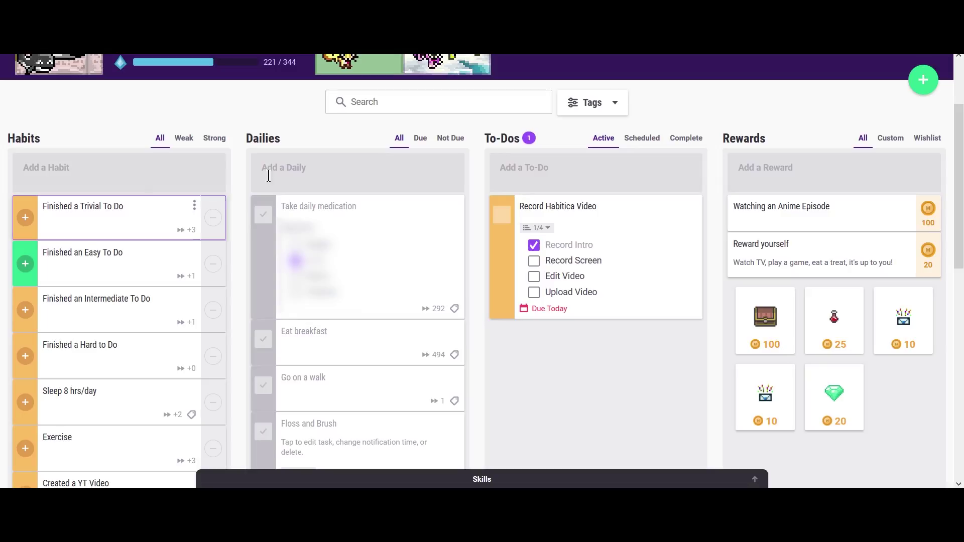
Step: Start a new entry in the Add a To-Do box atop the To-Dos column
left_click(570, 165)
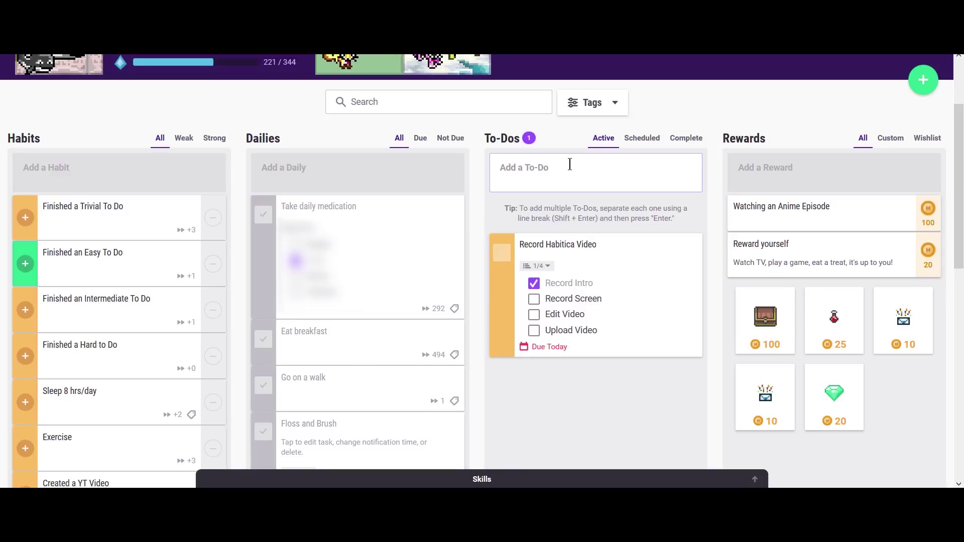
Step: Score 'Finished an Intermediate To Do' to +2, then score the Exercise habit
left_click(570, 165)
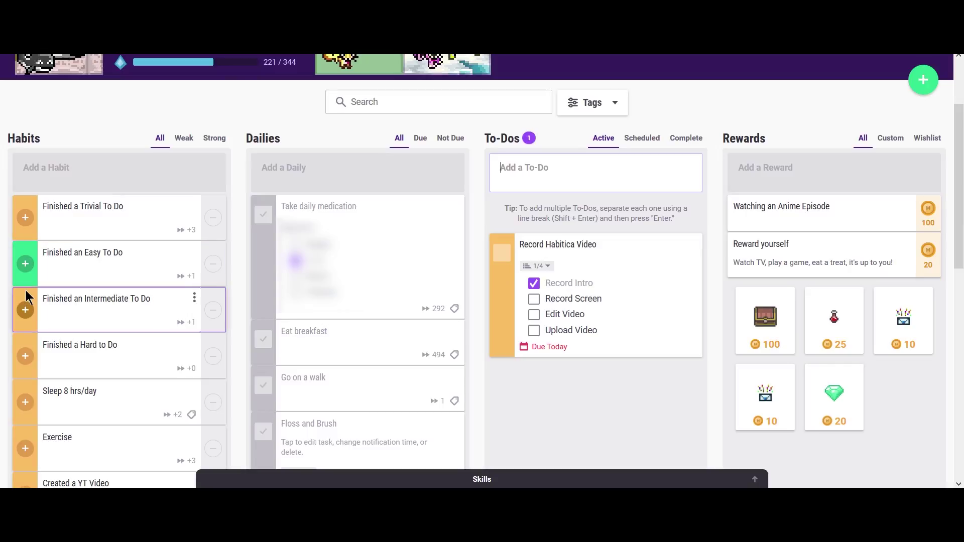
left_click(25, 309)
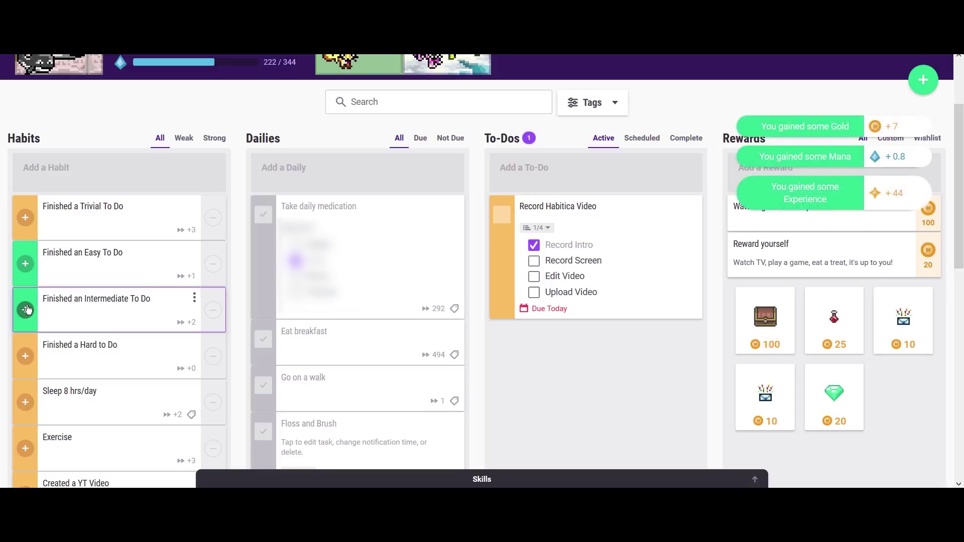
scroll(27, 311, "down", 3)
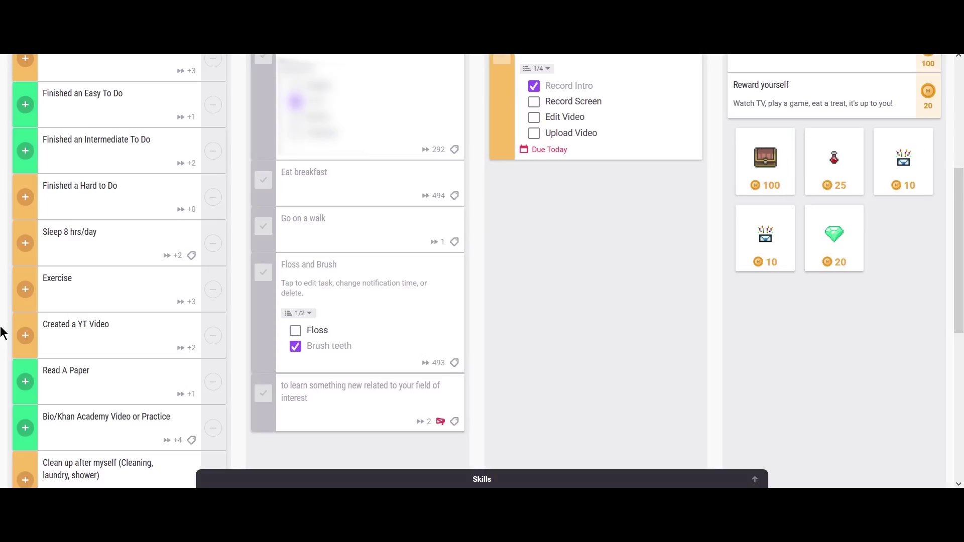
left_click(25, 289)
Step: Scroll down through the task lists to review the Exercise habit at +4
scroll(221, 218, "down", 3)
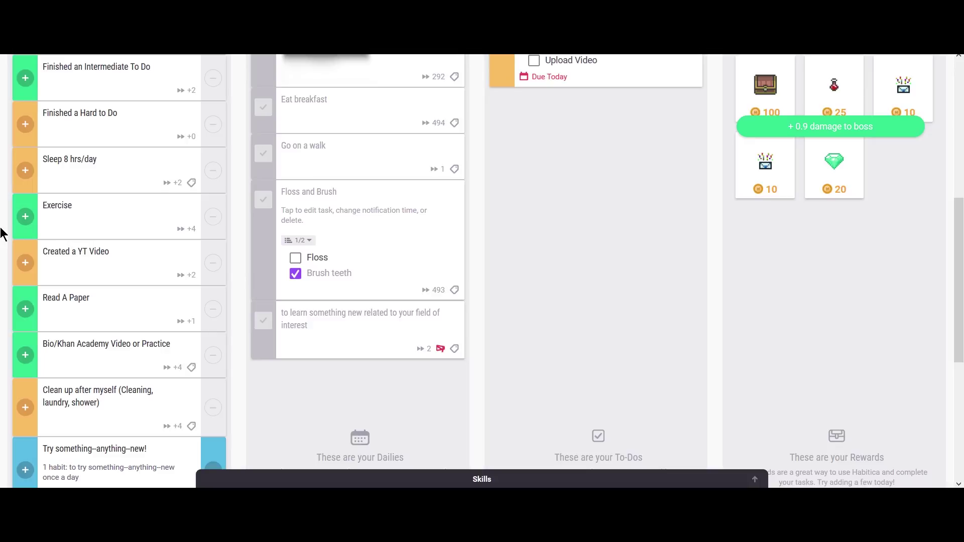
scroll(2, 234, "down", 4)
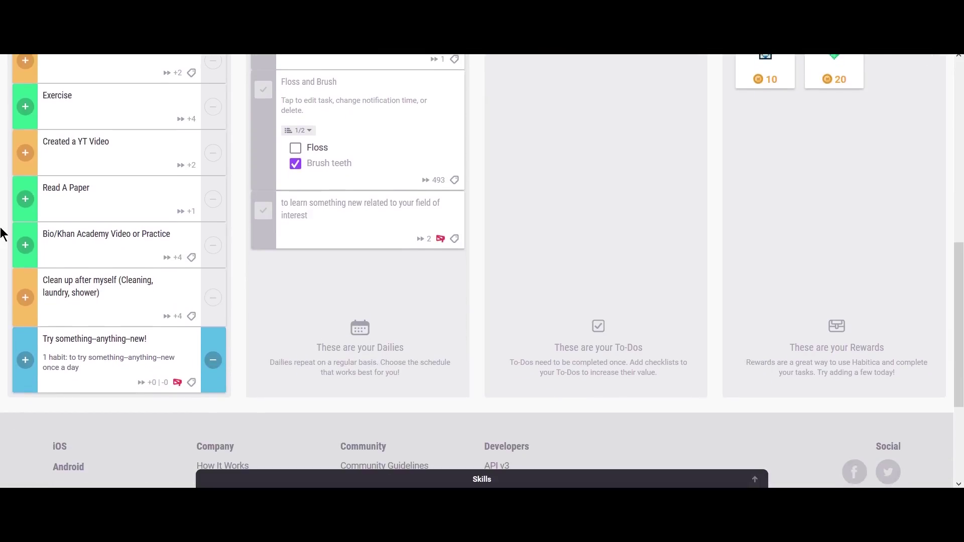